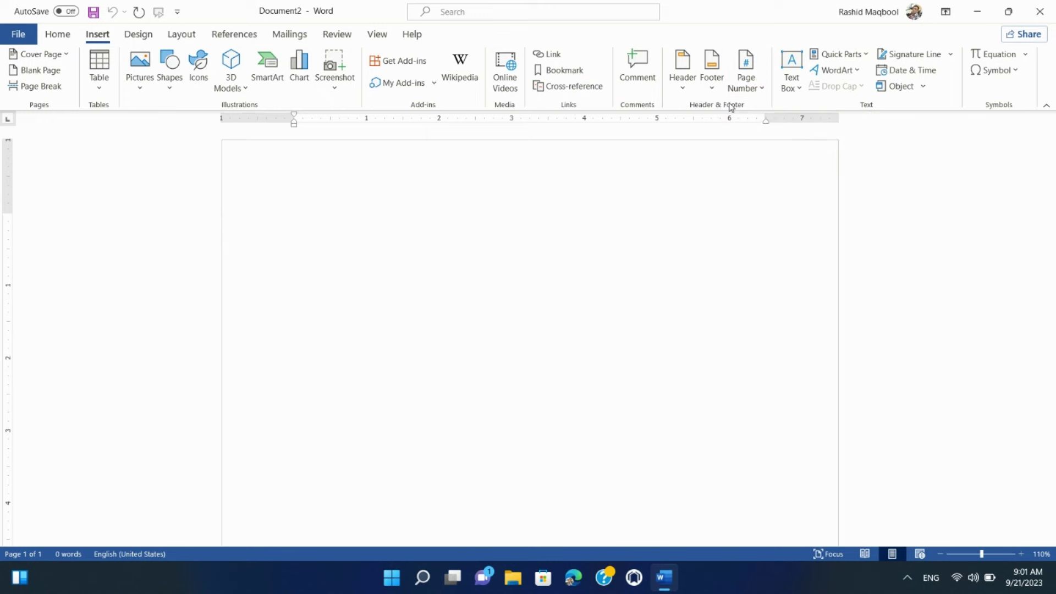
Insert the Banded header titled HEADER, then close header editing and return to the empty body
click(684, 69)
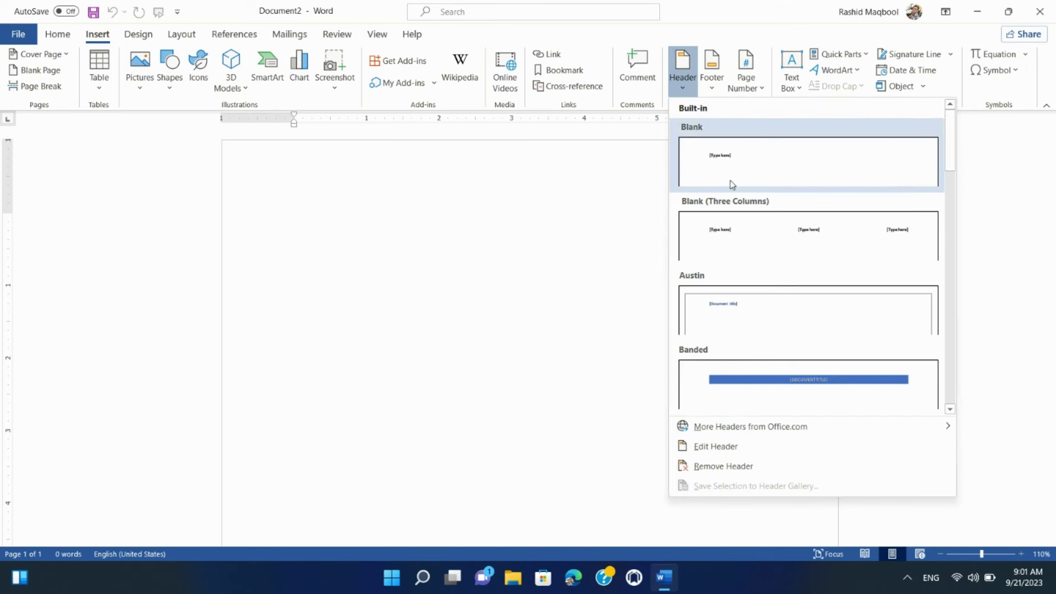
click(759, 386)
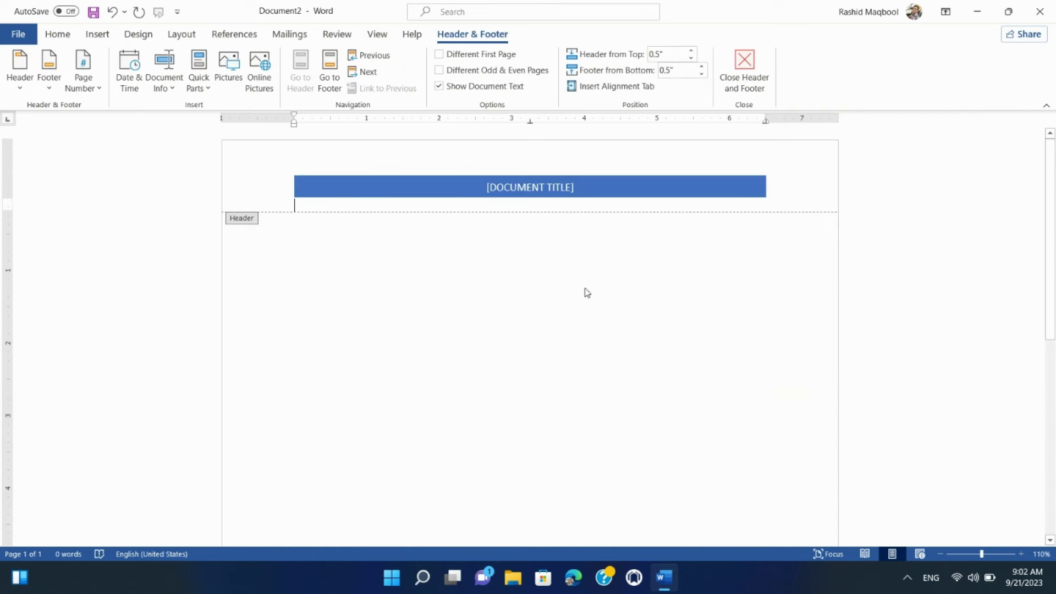
click(528, 188)
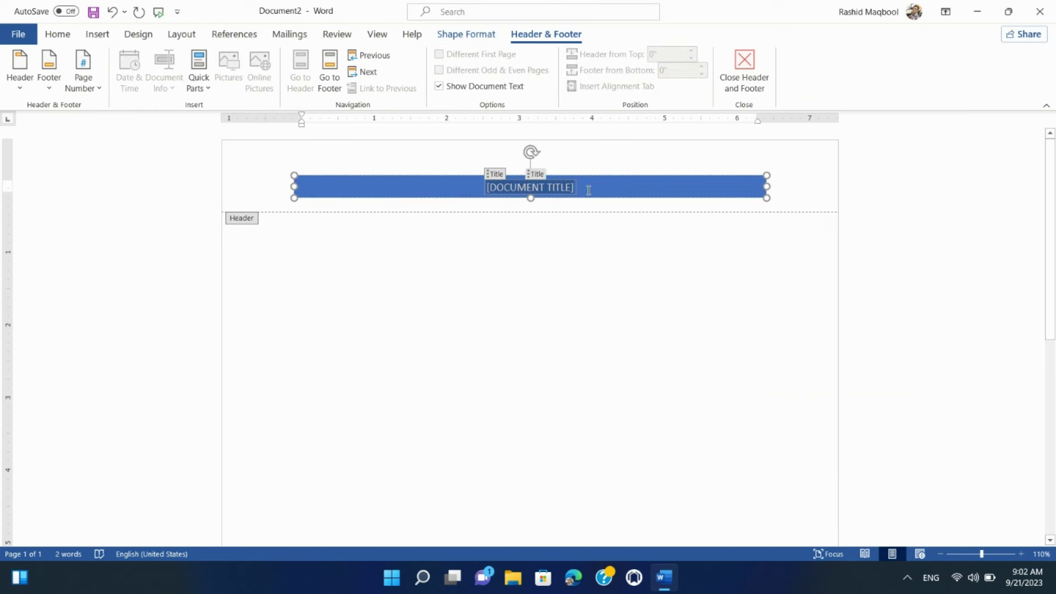
text(HEADER)
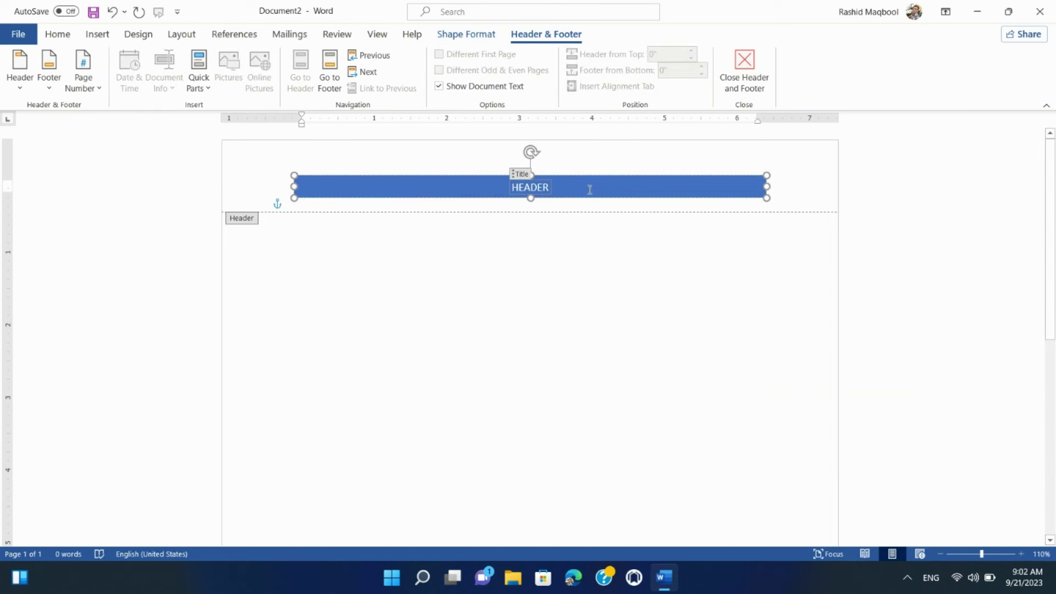
double_click(581, 271)
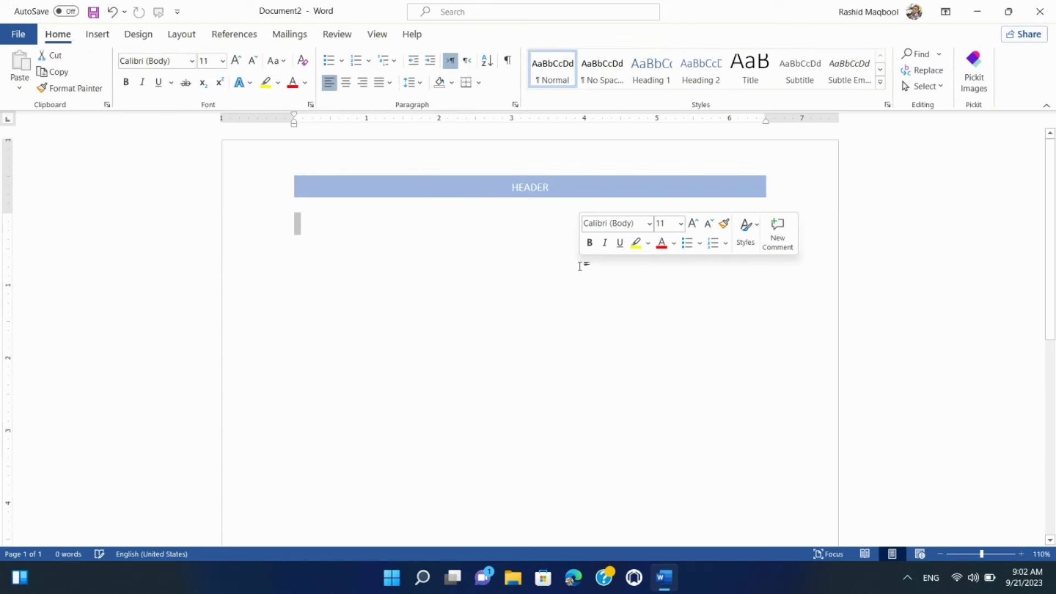
click(528, 261)
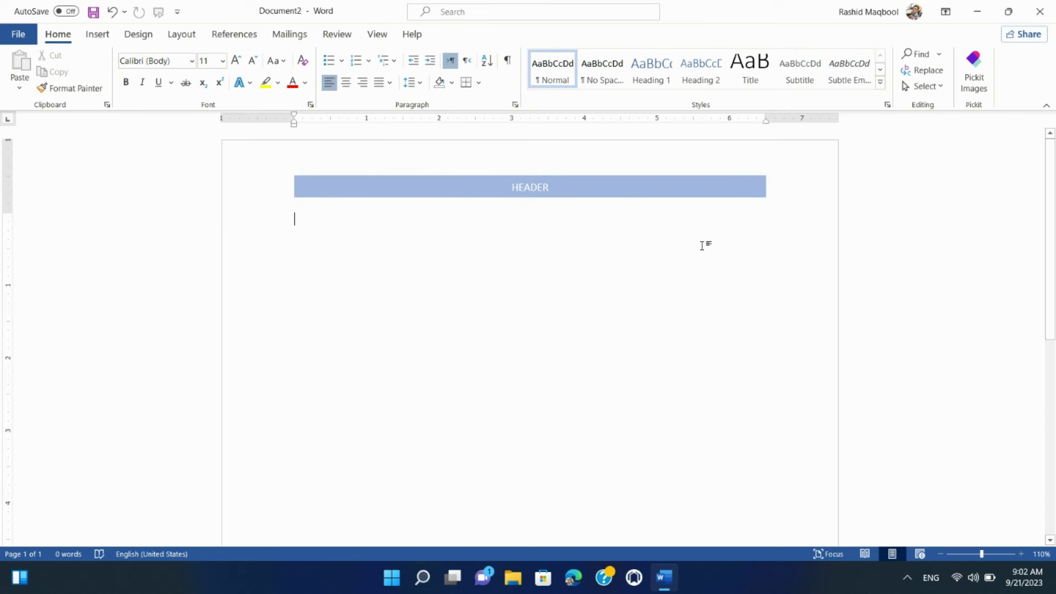
click(103, 37)
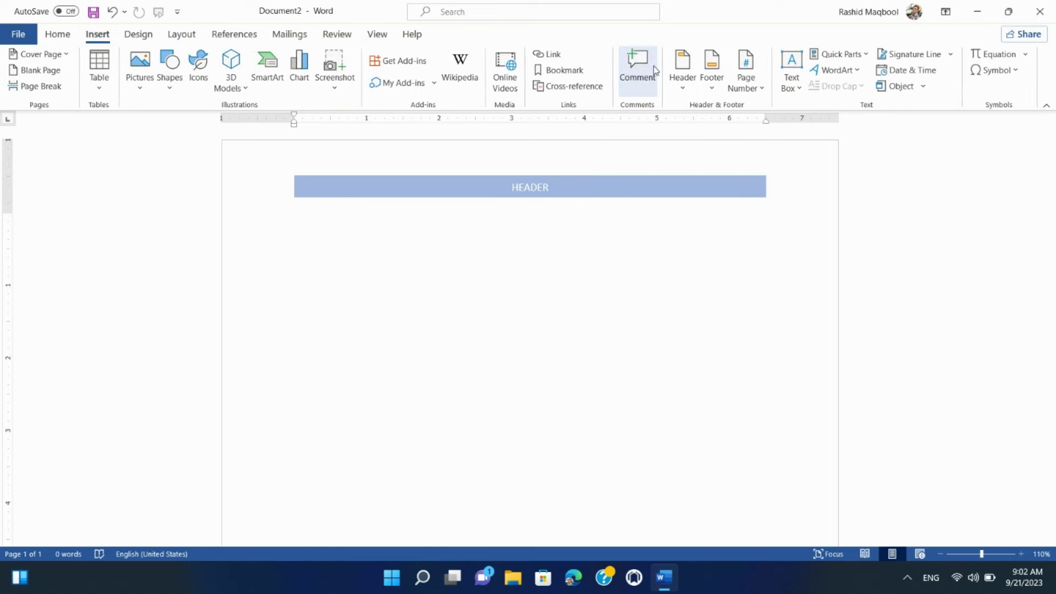
Add the Austin footer showing pg. 1, then close footer editing
click(712, 74)
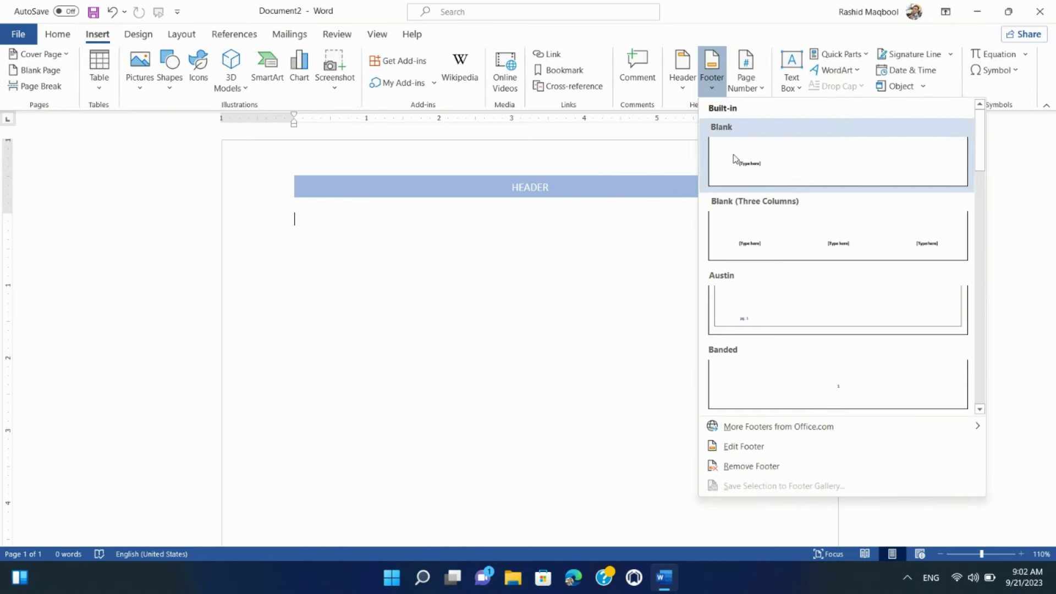
click(764, 306)
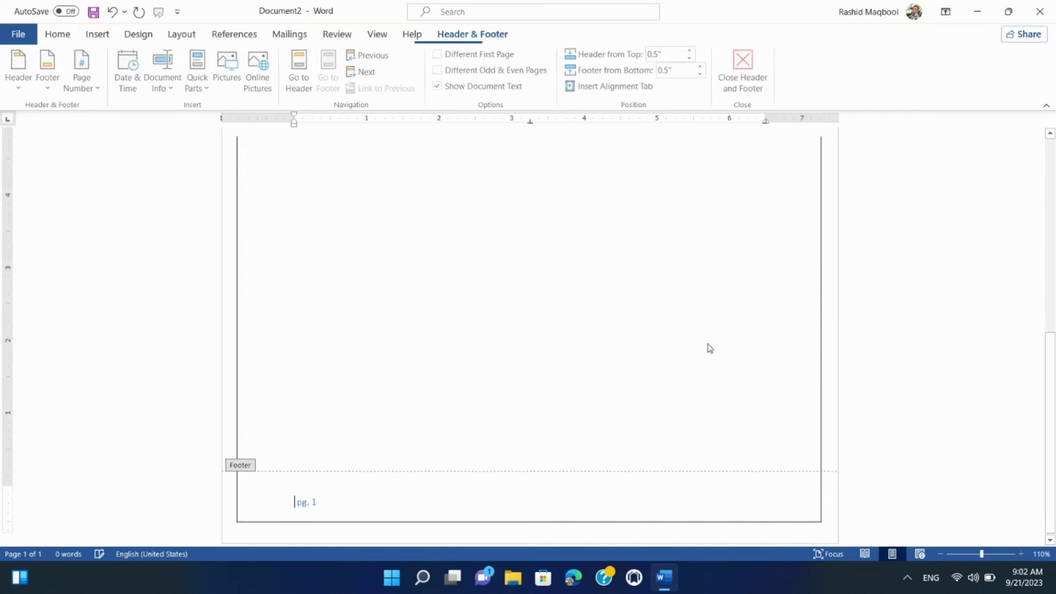
click(316, 493)
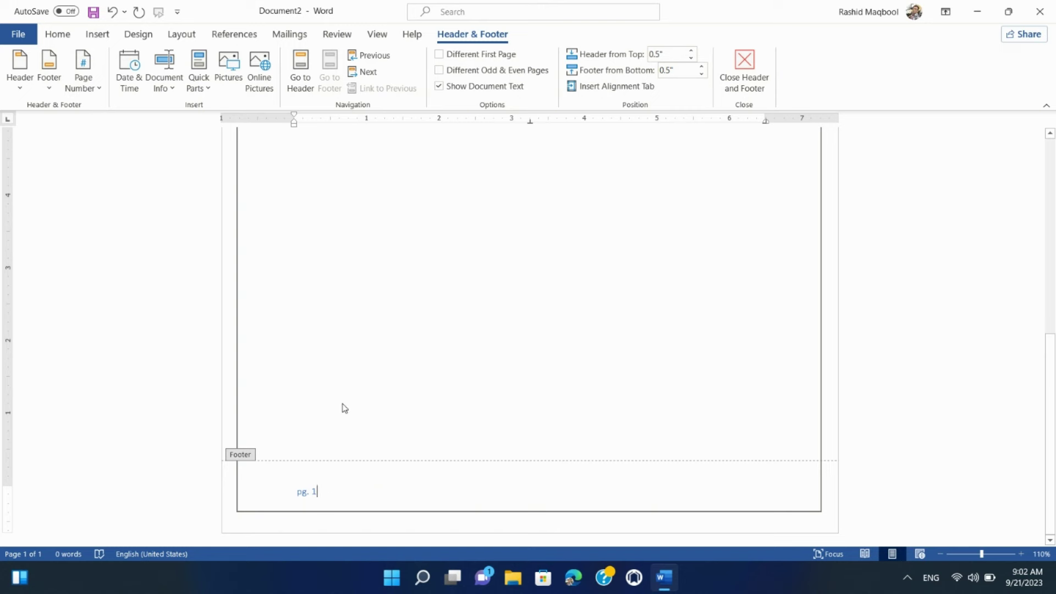
double_click(376, 350)
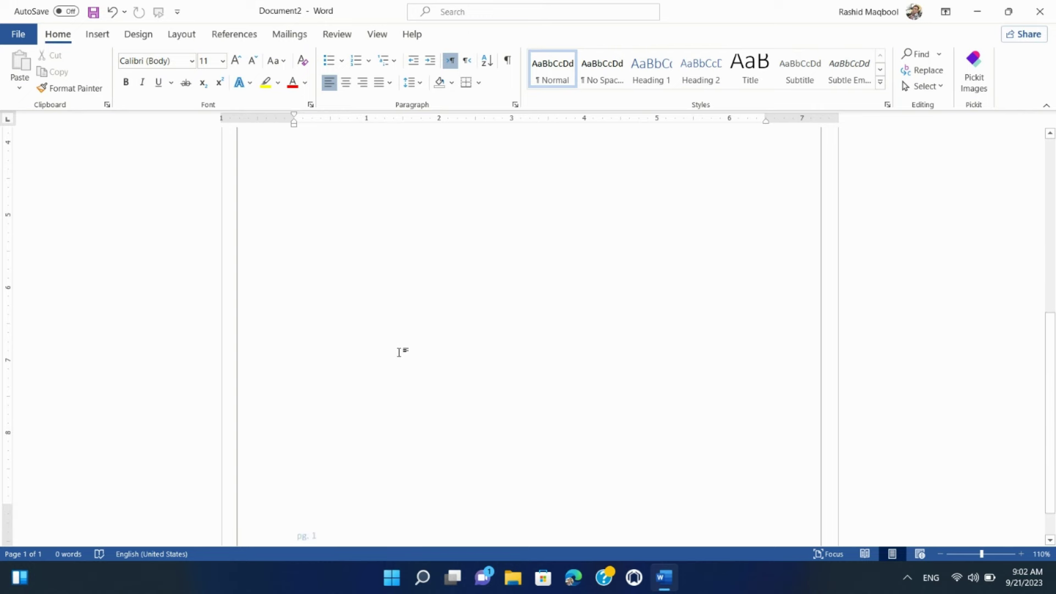
scroll(402, 353, up, 10)
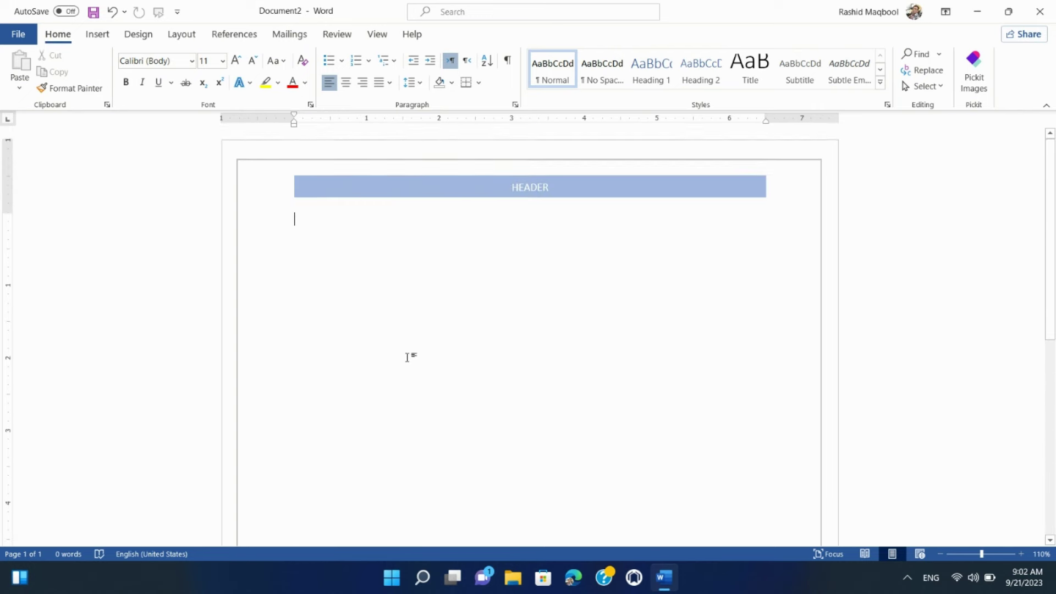
scroll(410, 356, down, 10)
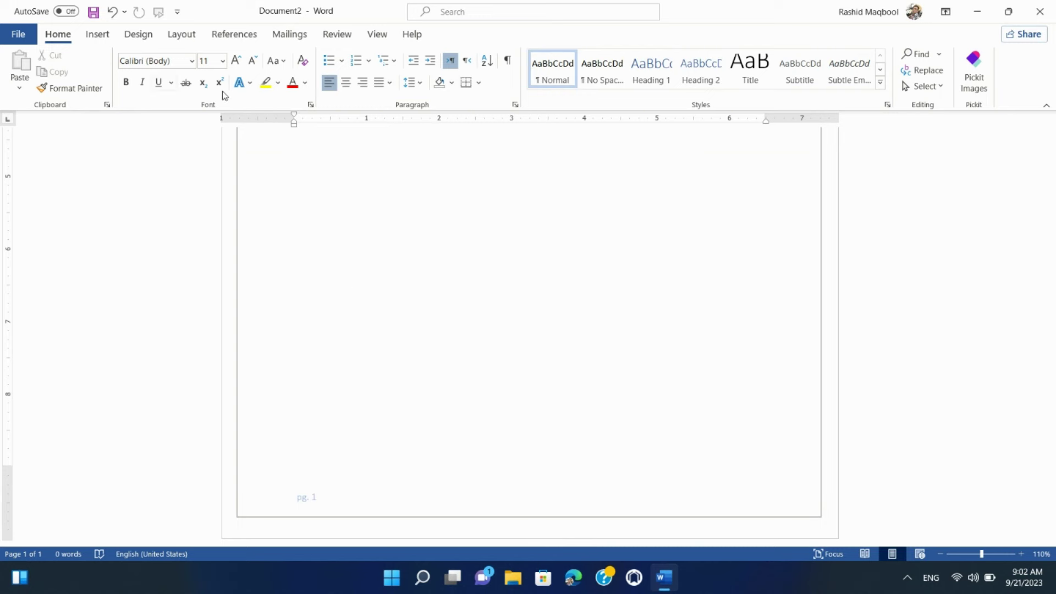
Insert the Accent Bar 1 bottom-of-page number so the footer reads 1 | Page
click(98, 34)
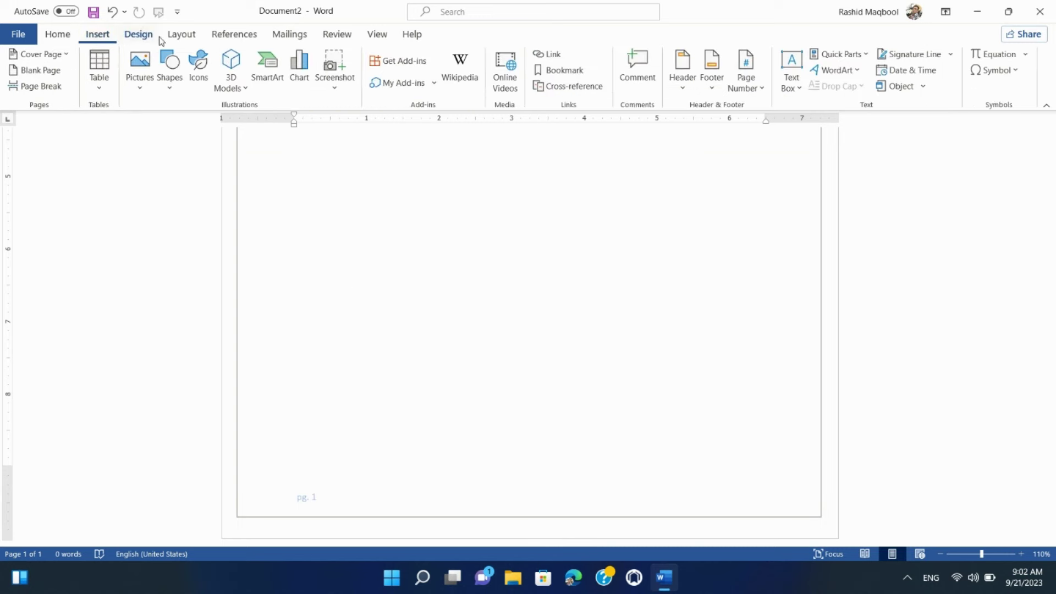
click(743, 77)
mouse_move(808, 111)
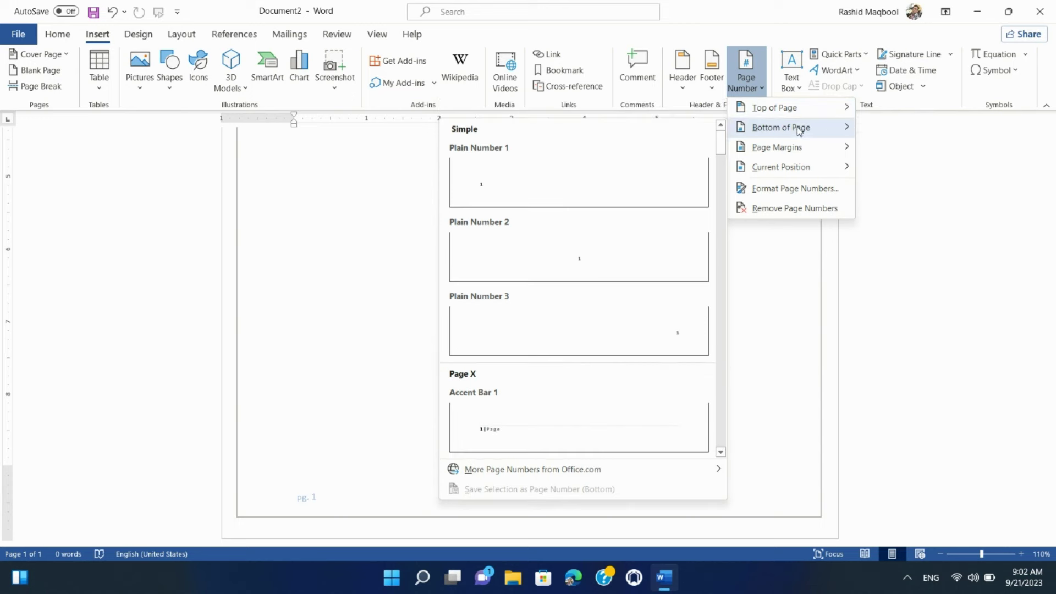
mouse_move(793, 158)
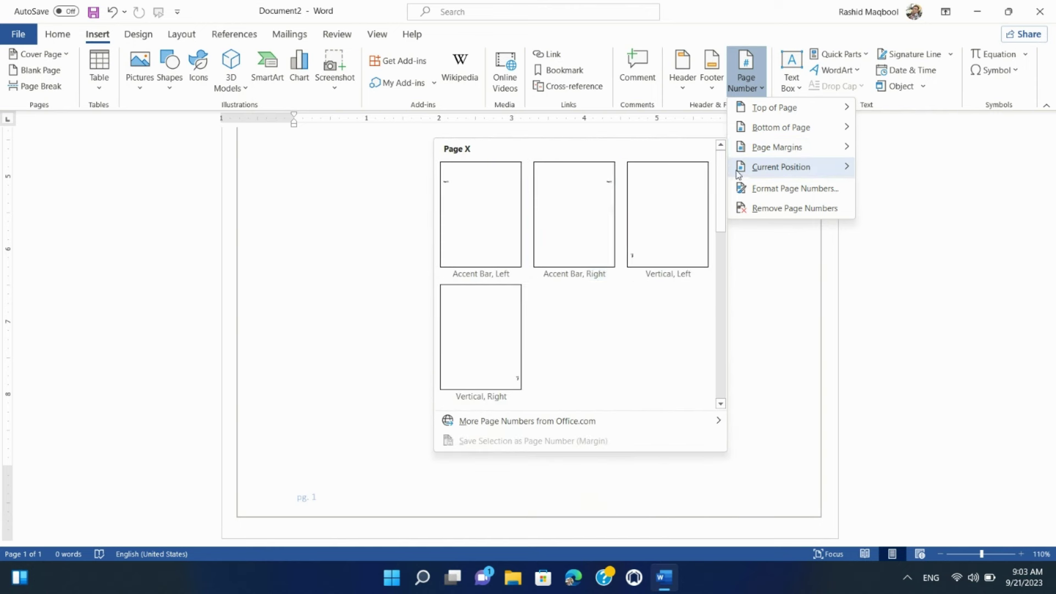
mouse_move(787, 131)
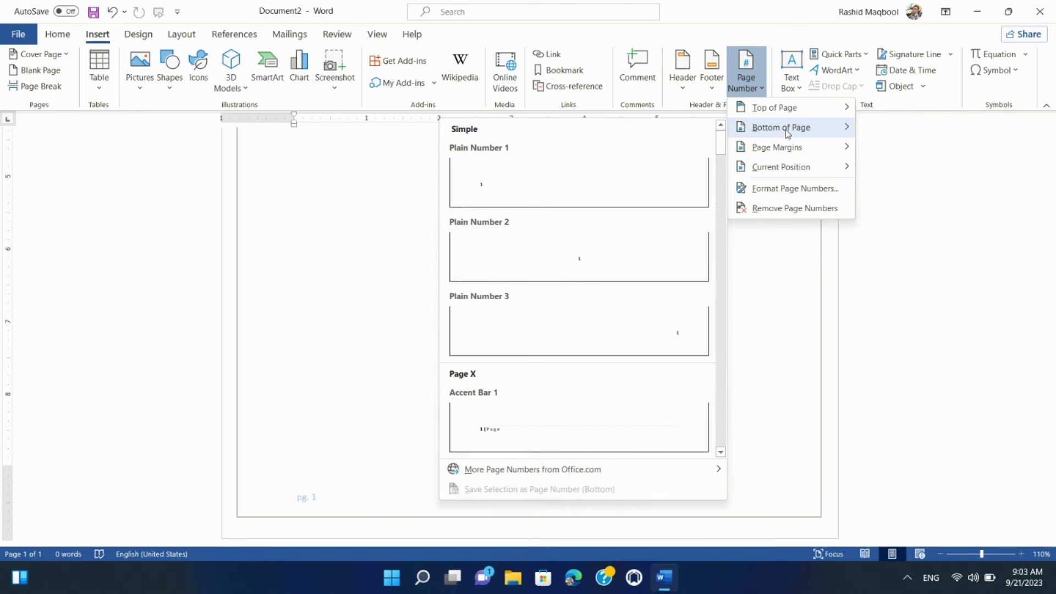
click(528, 425)
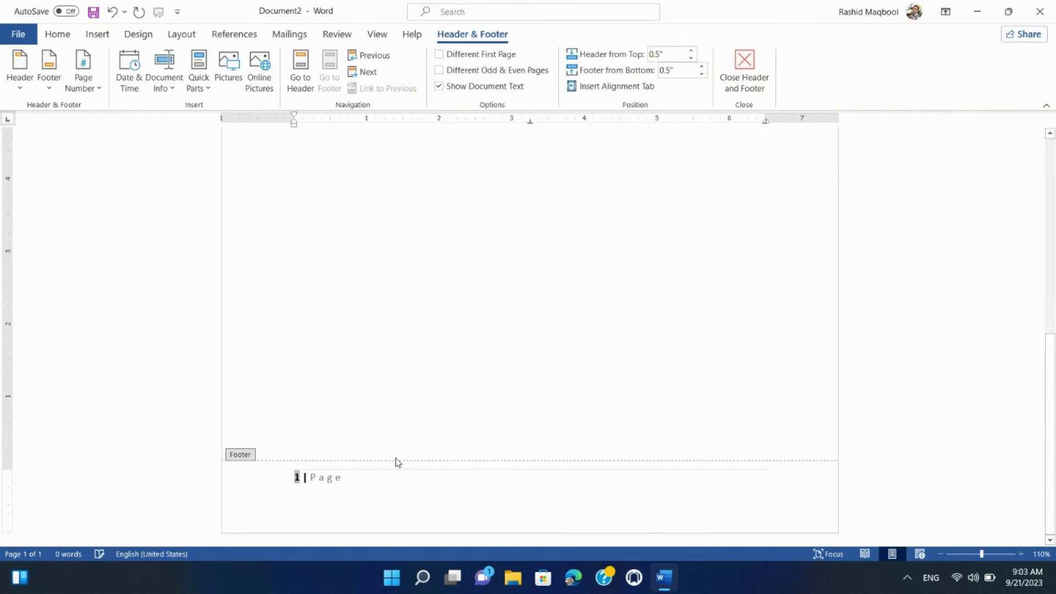
Set the page number format to start at 4, dismissing the chapter-number warning
double_click(294, 482)
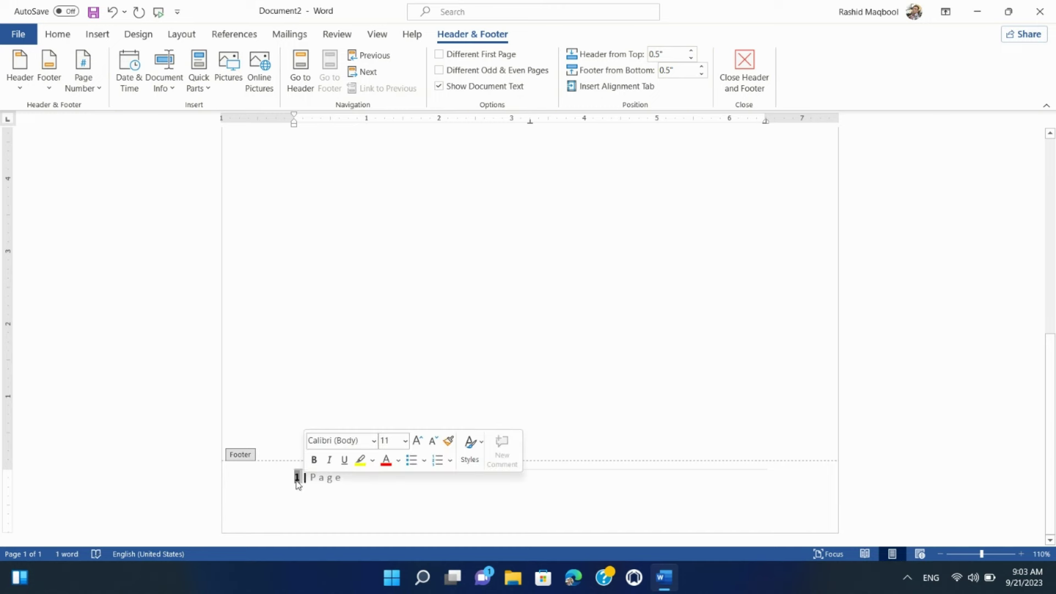
right_click(296, 479)
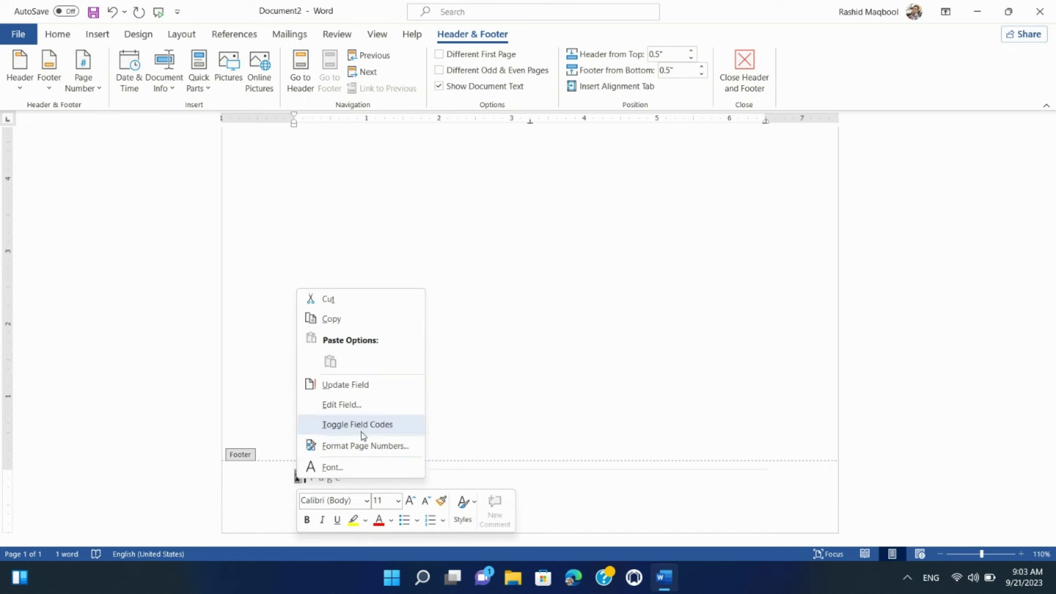
click(365, 448)
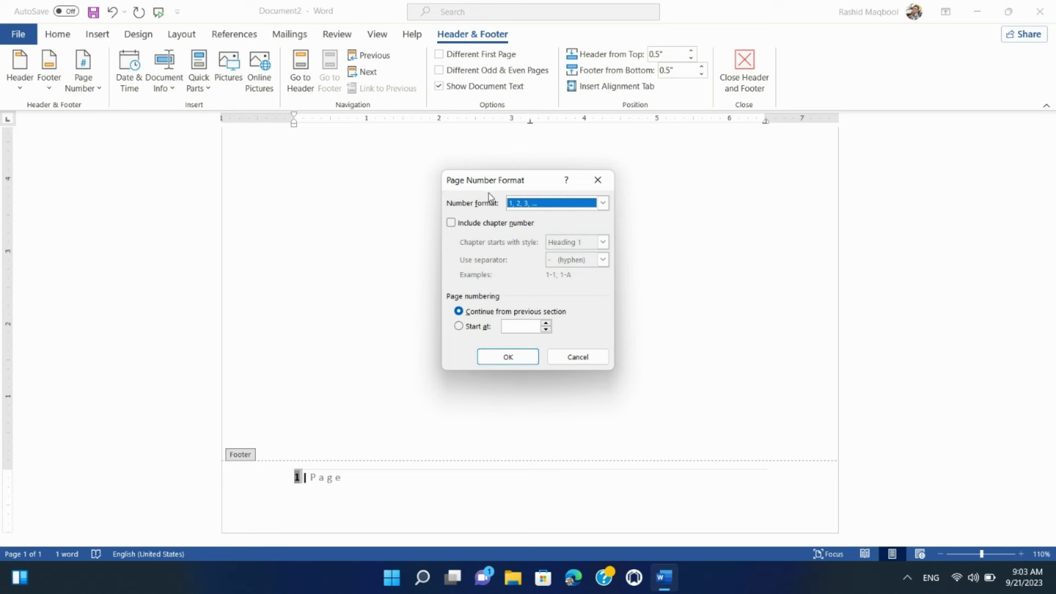
click(512, 326)
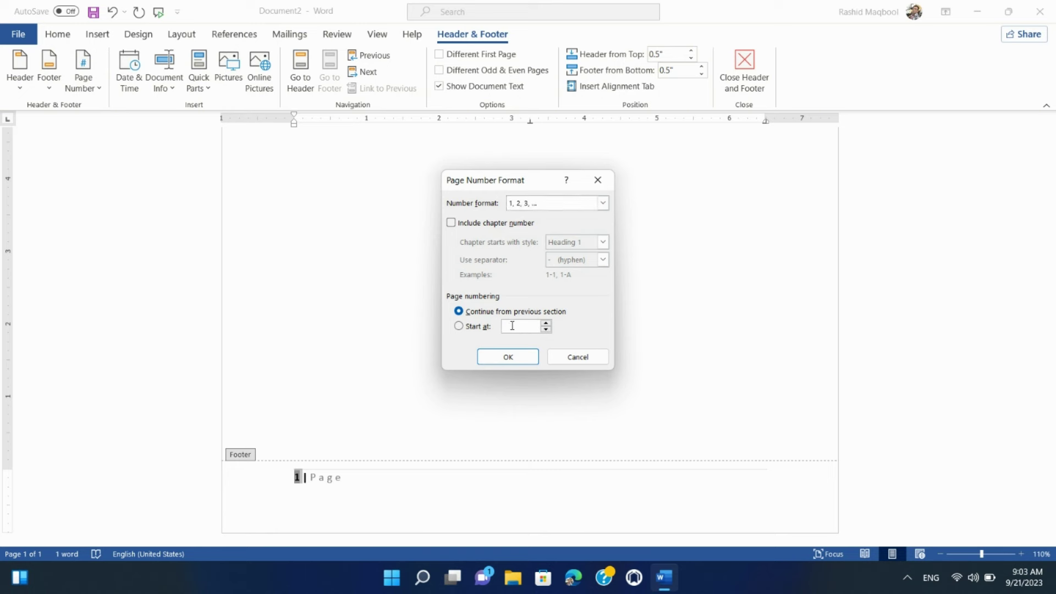
text(4)
click(517, 231)
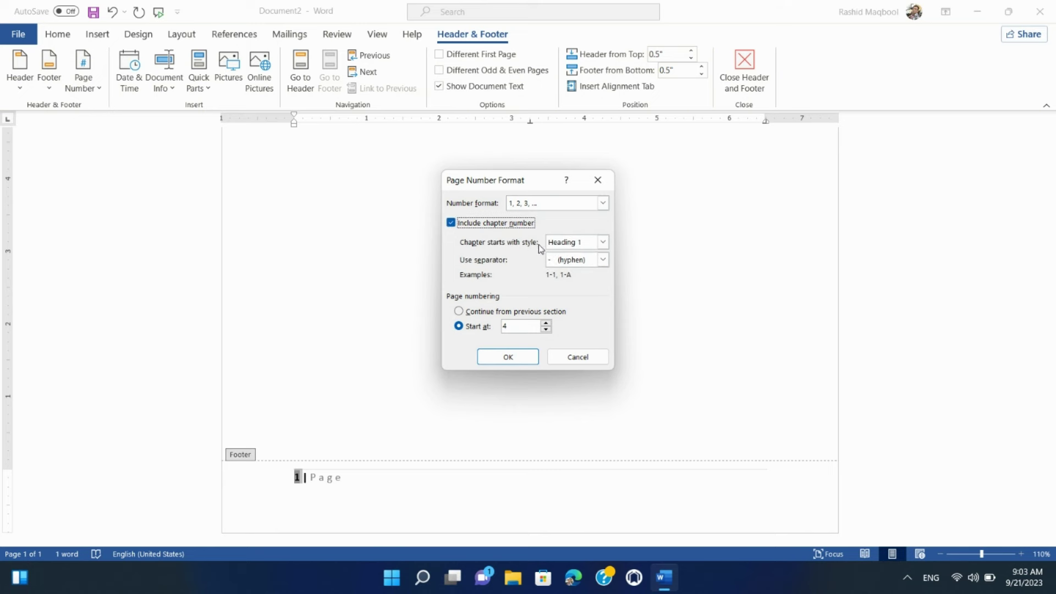
click(516, 361)
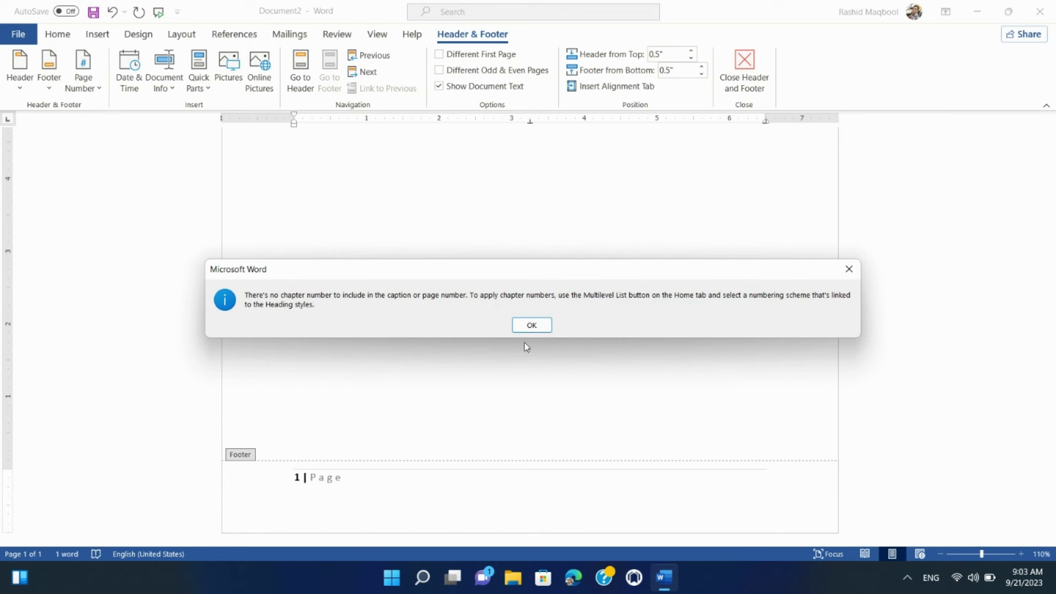
click(531, 325)
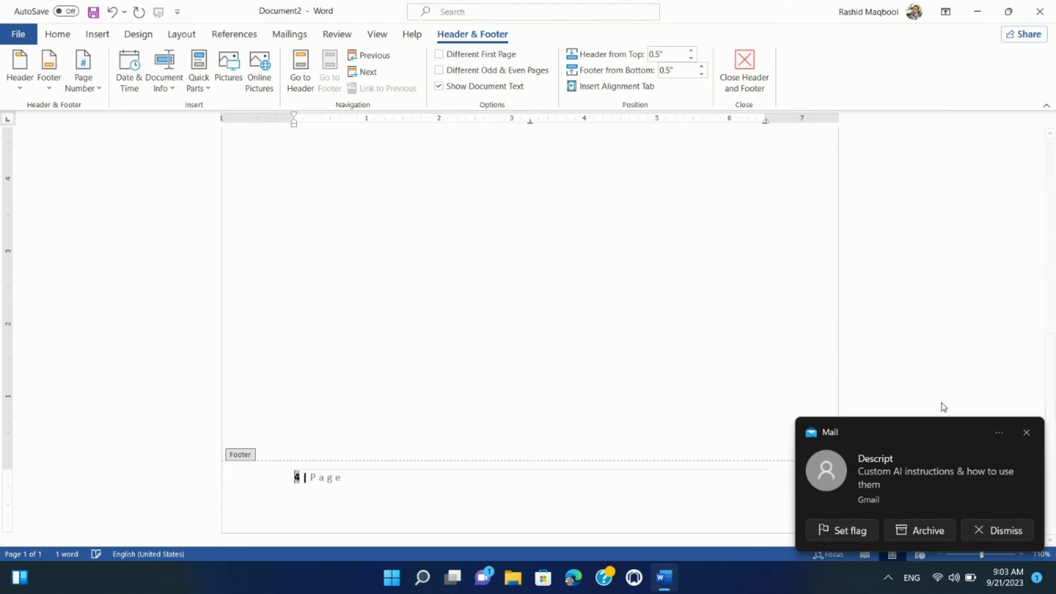
click(1027, 433)
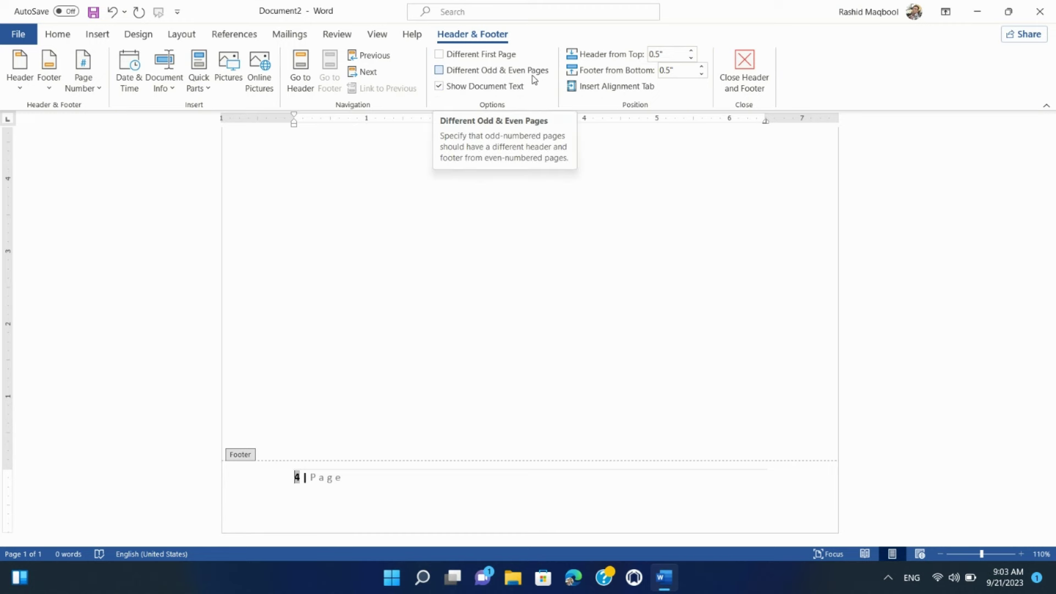
Turn on Different First Page and Different Odd & Even Pages for the footers
click(492, 55)
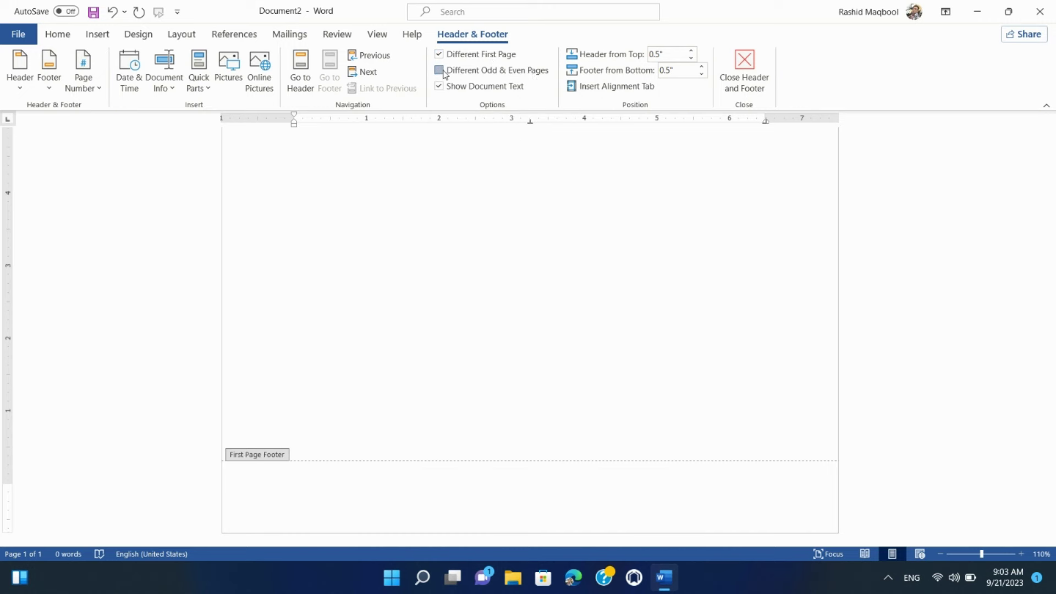
click(443, 72)
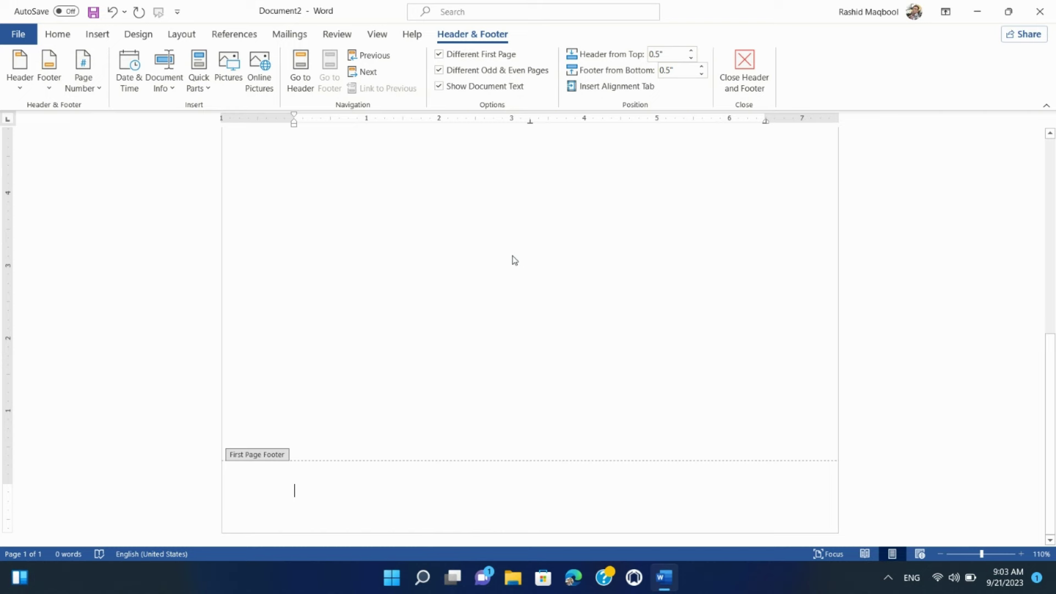
Close footer editing, save the document as Part 4, and check its file name and location
double_click(519, 248)
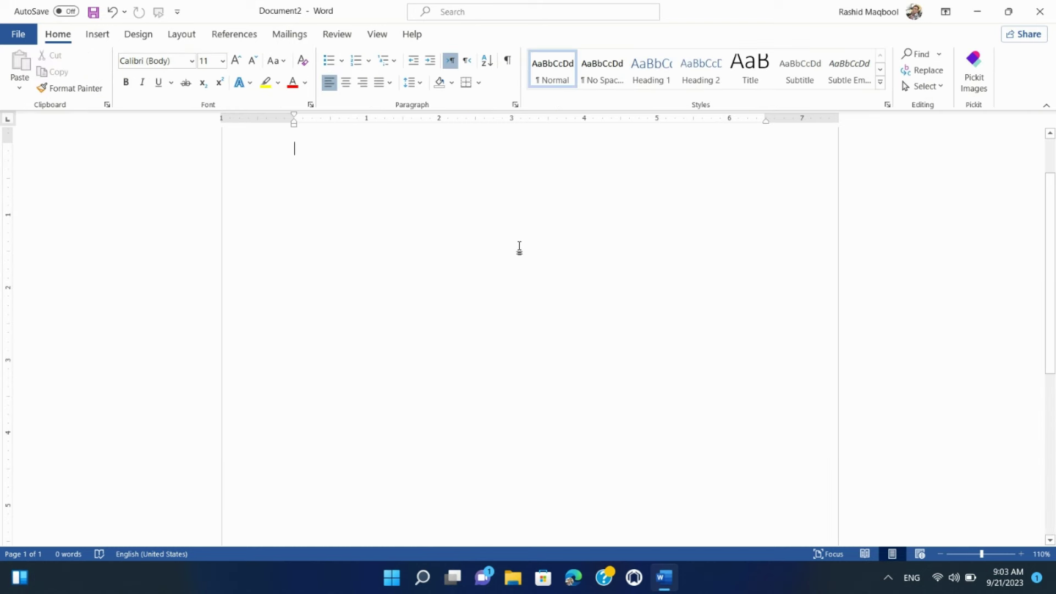
key(ctrl+s)
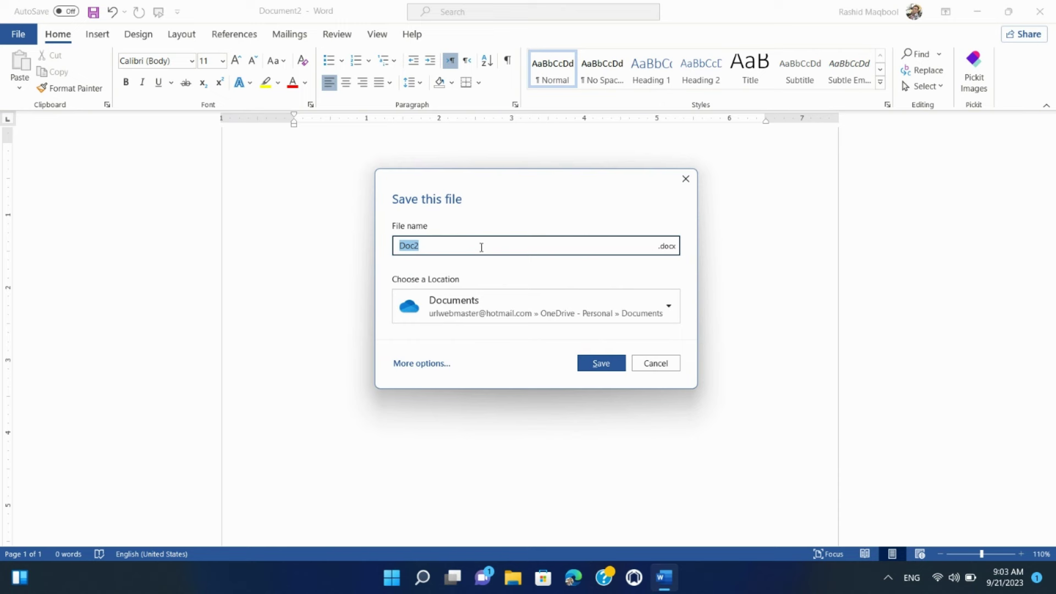
text(Part 4)
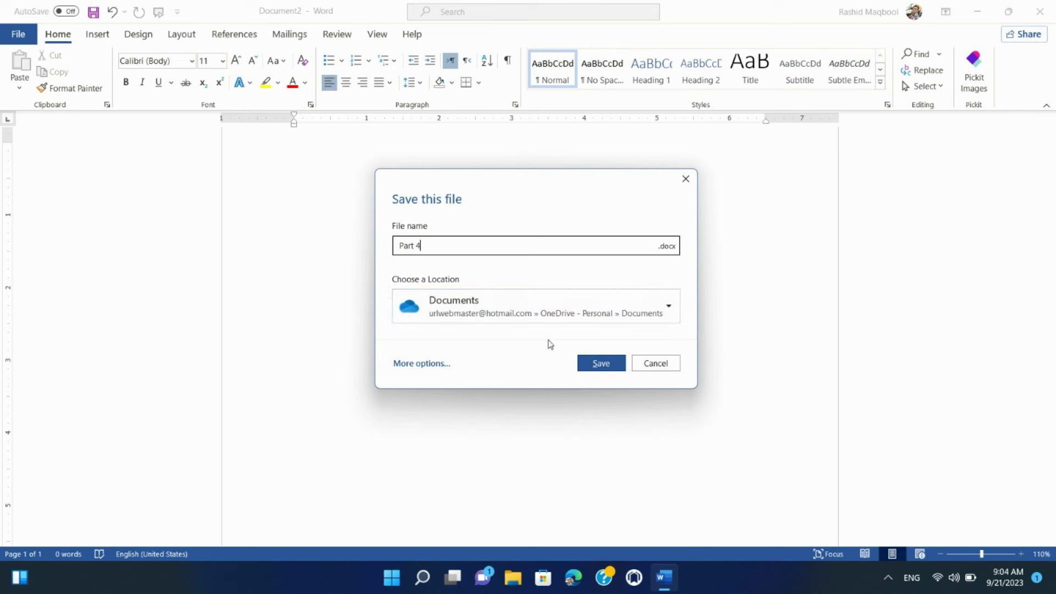
click(606, 365)
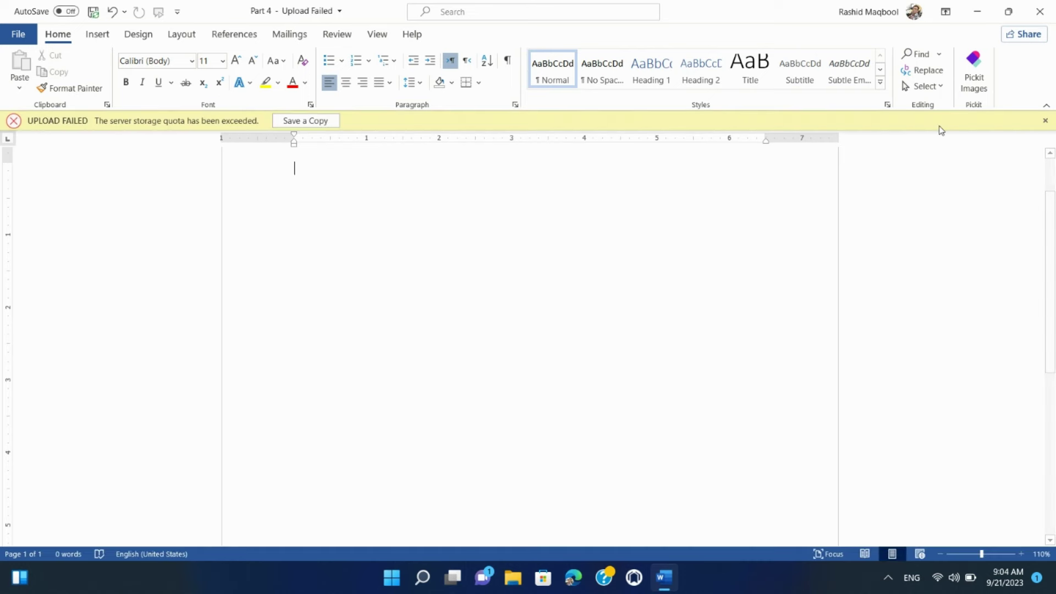
click(1045, 120)
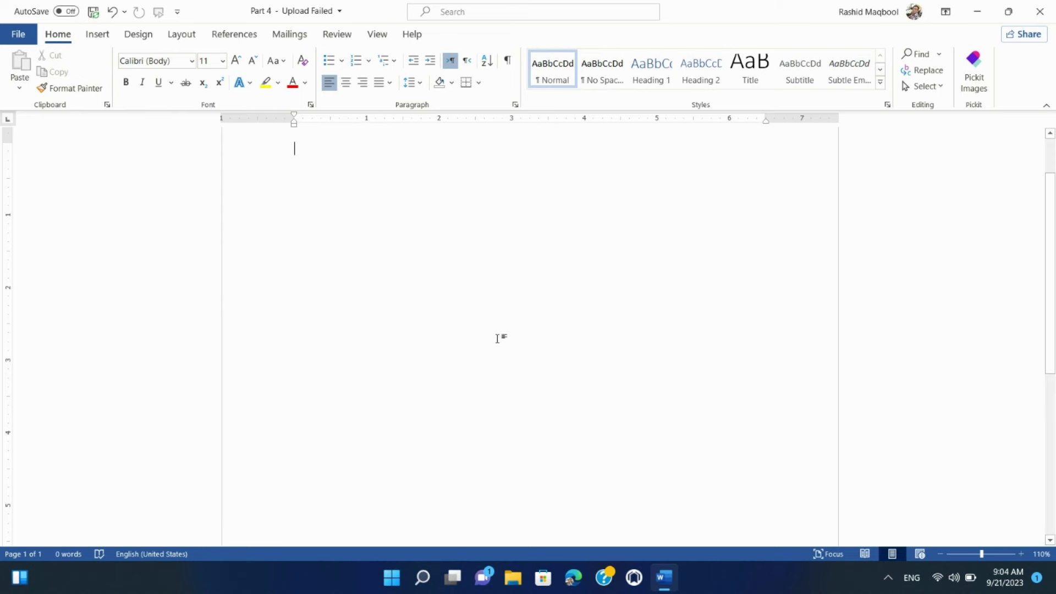
click(337, 12)
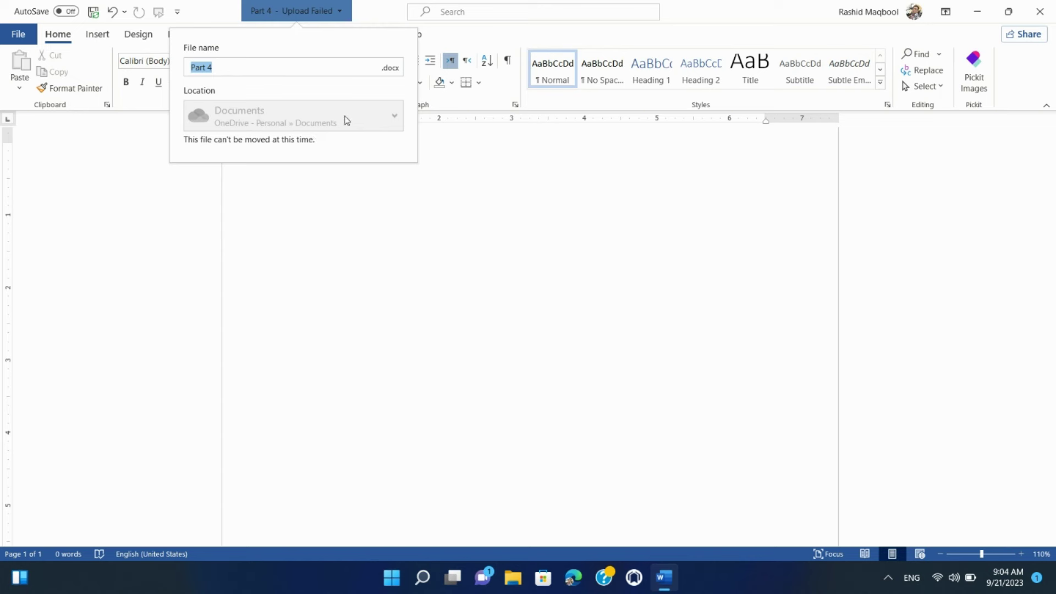
click(469, 230)
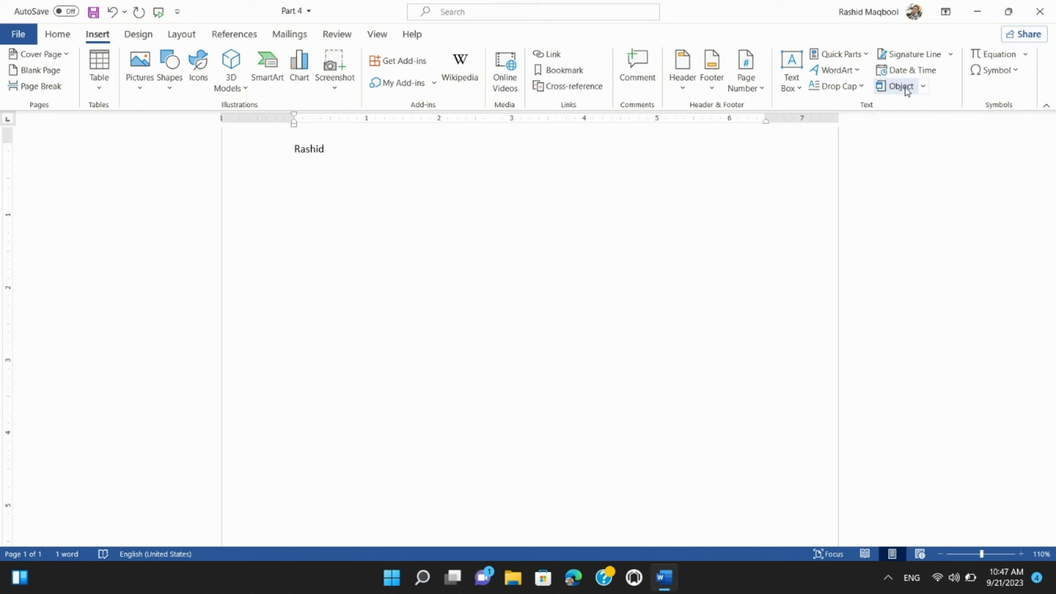
Insert a Banded Sidebar text box titled ITMASTER, then select all document content
click(795, 87)
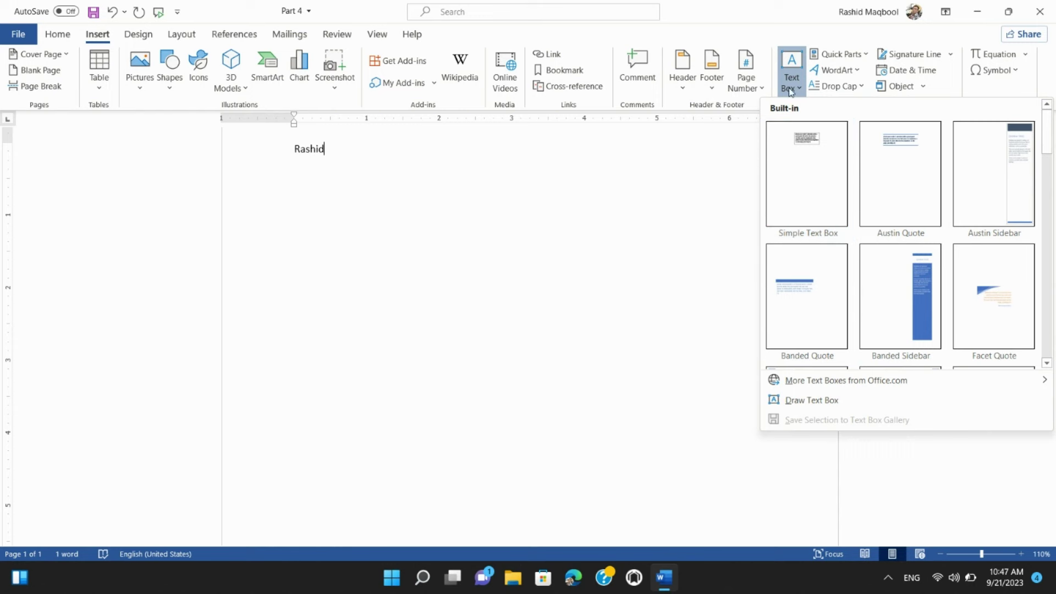
click(919, 283)
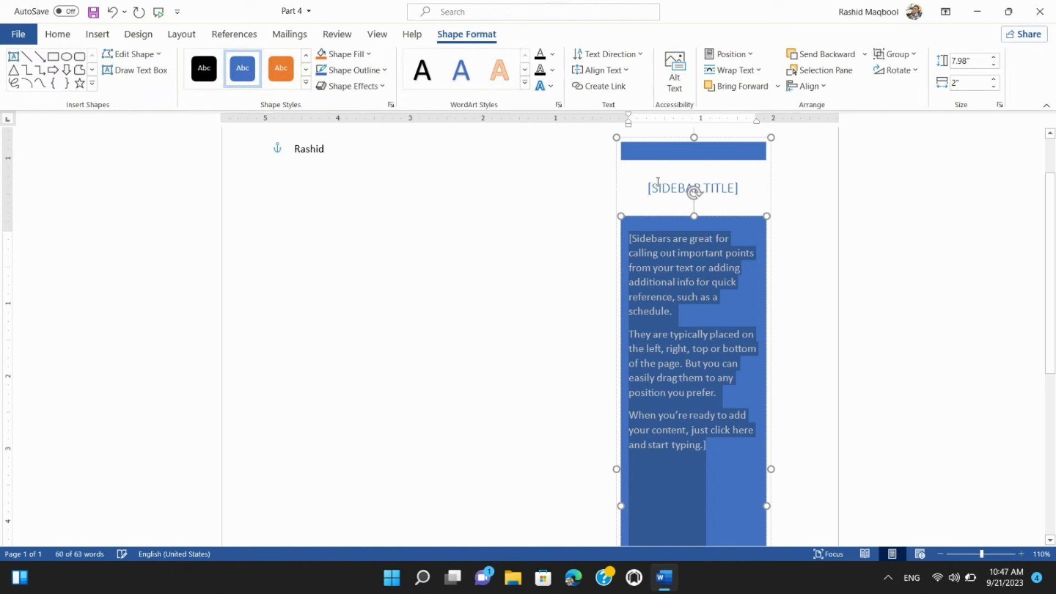
click(681, 190)
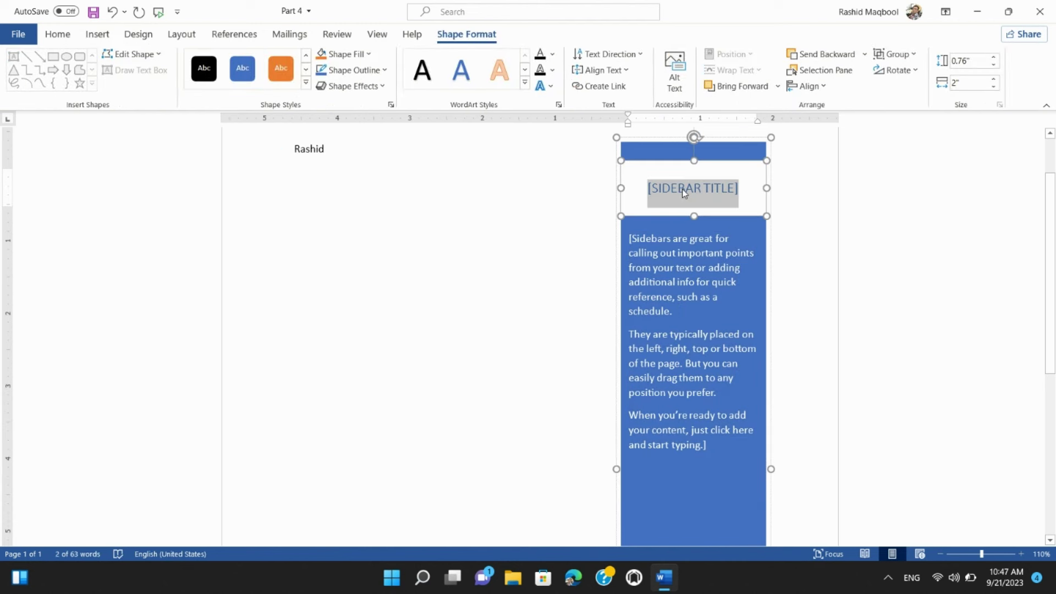
key(Delete)
text(ITMA)
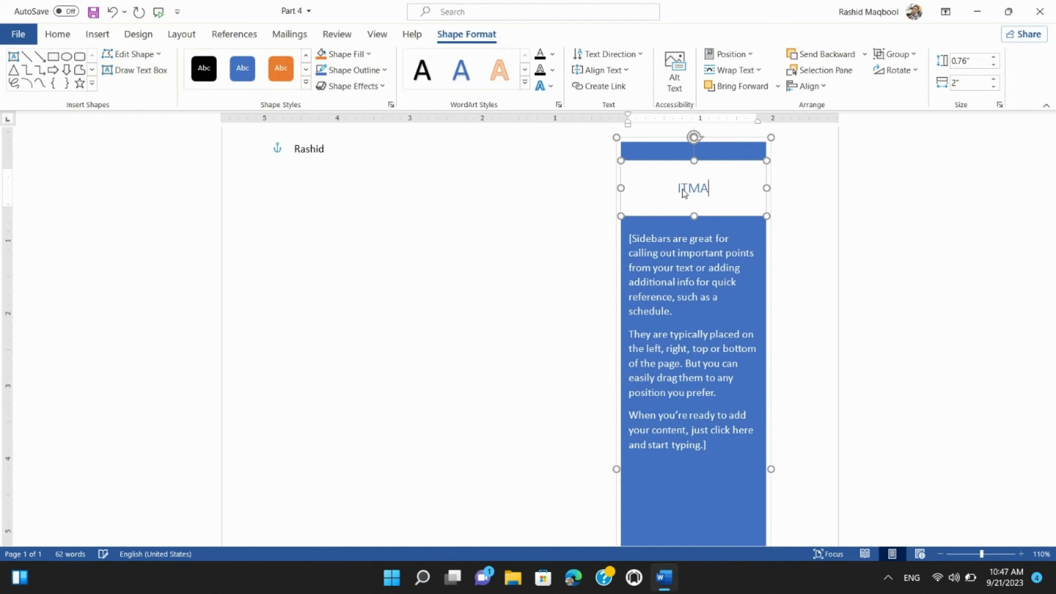
text(STER)
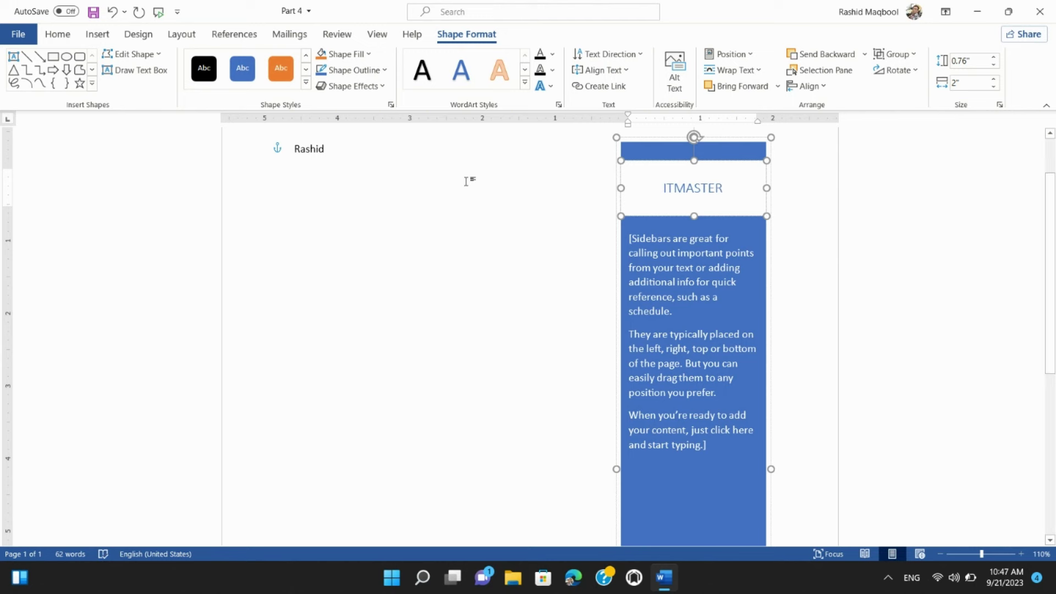
click(339, 164)
key(ctrl+a)
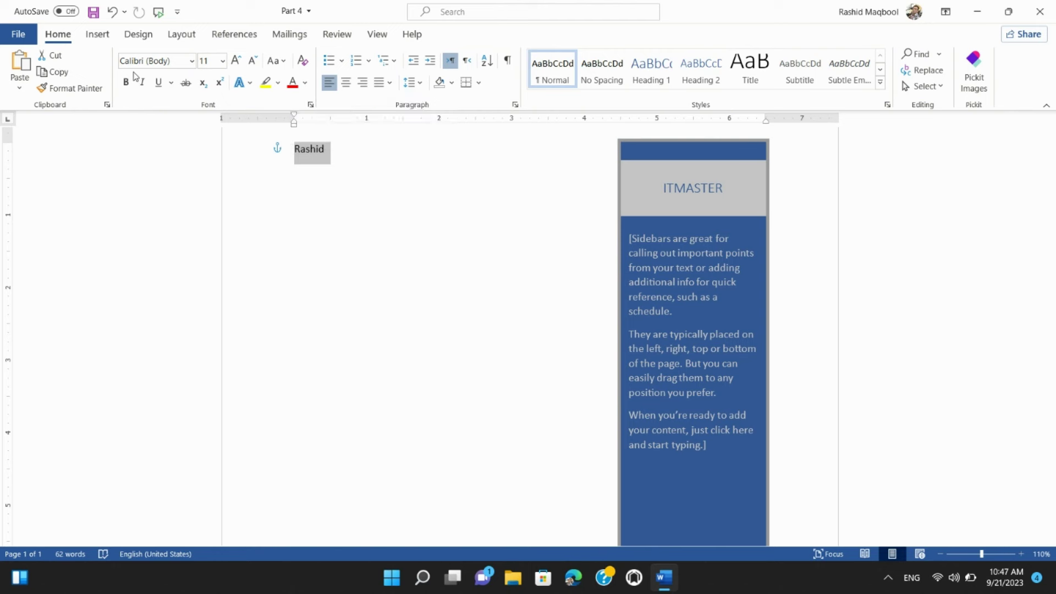
Replace the selected contents with the saved full-name AutoText entry
click(98, 34)
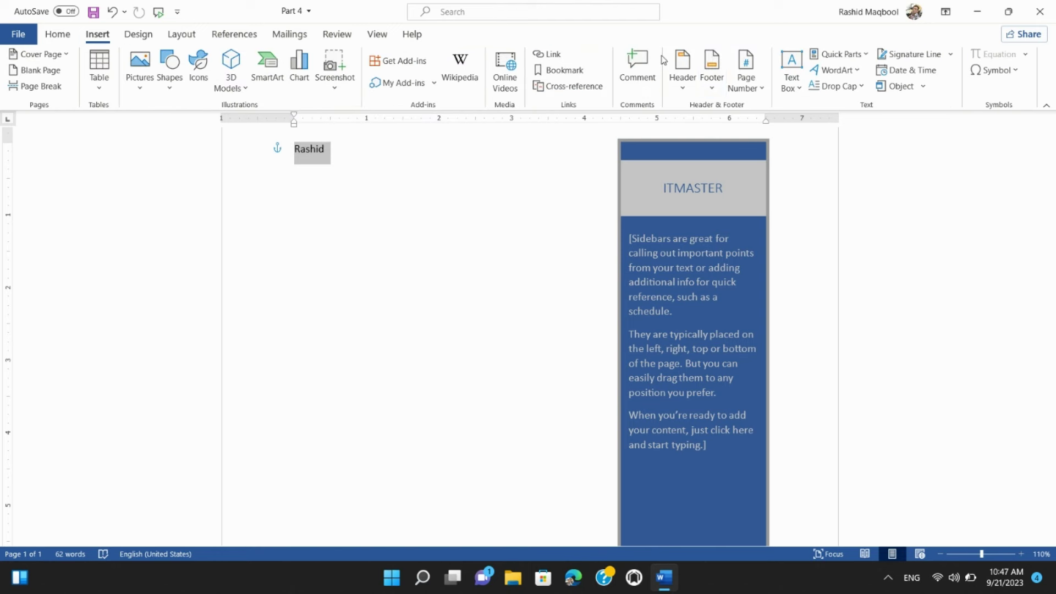
click(831, 57)
mouse_move(842, 80)
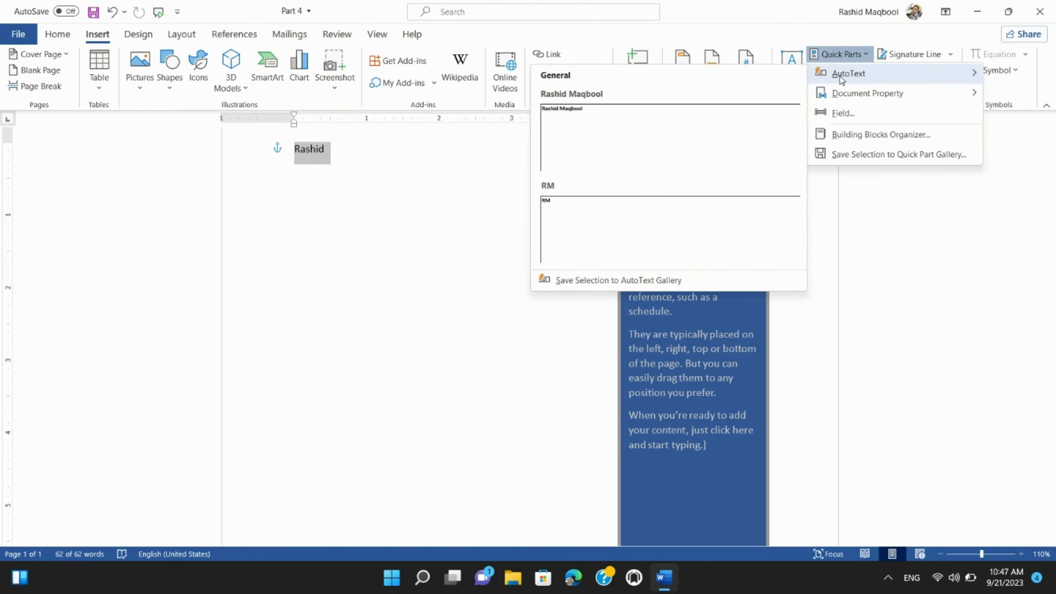
click(614, 131)
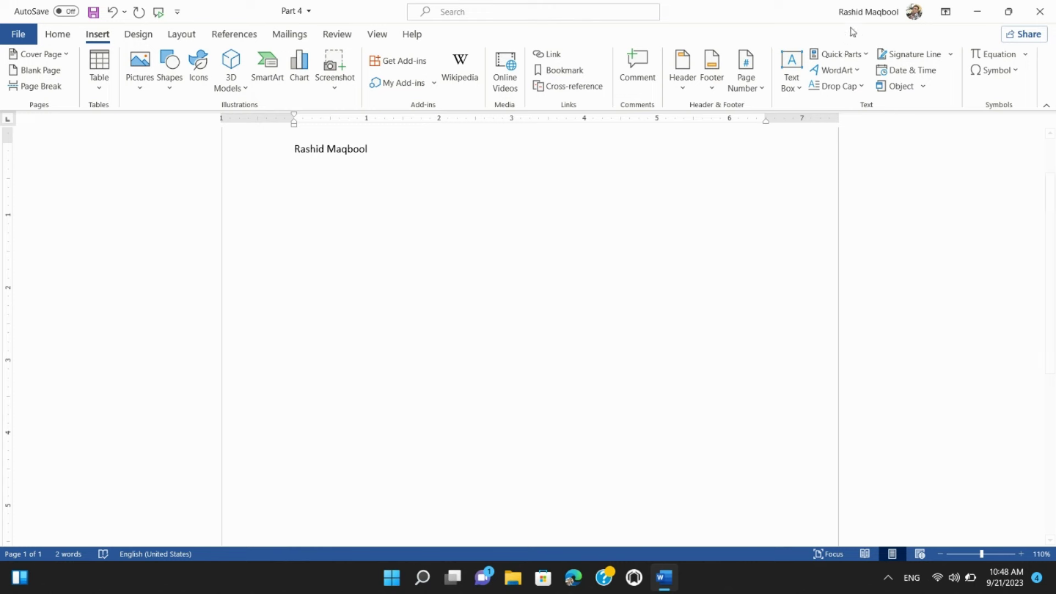
Browse the Quick Parts Document Property list without inserting anything
click(839, 54)
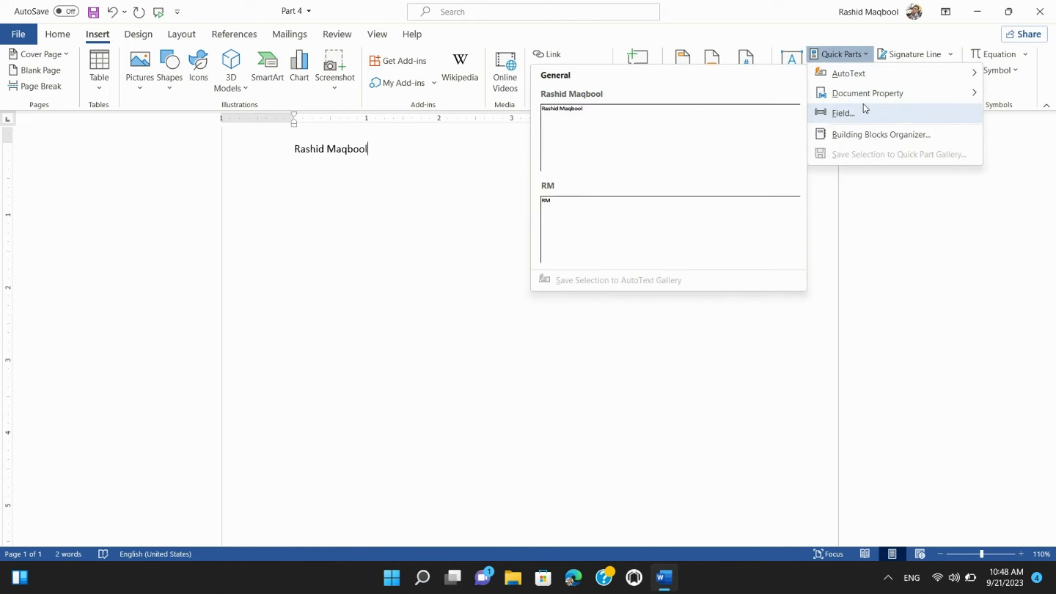
mouse_move(868, 96)
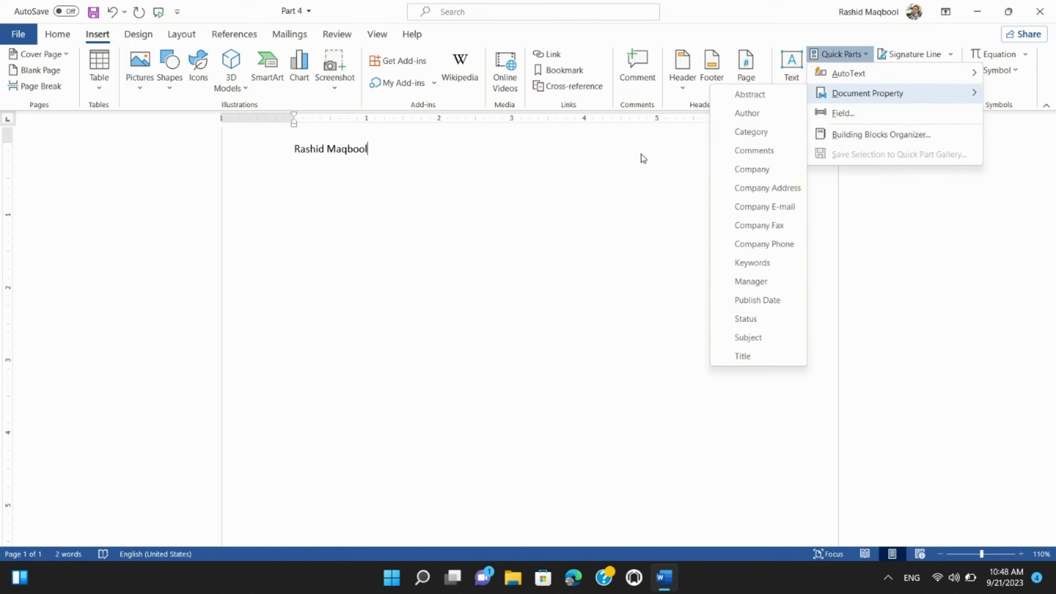
click(578, 182)
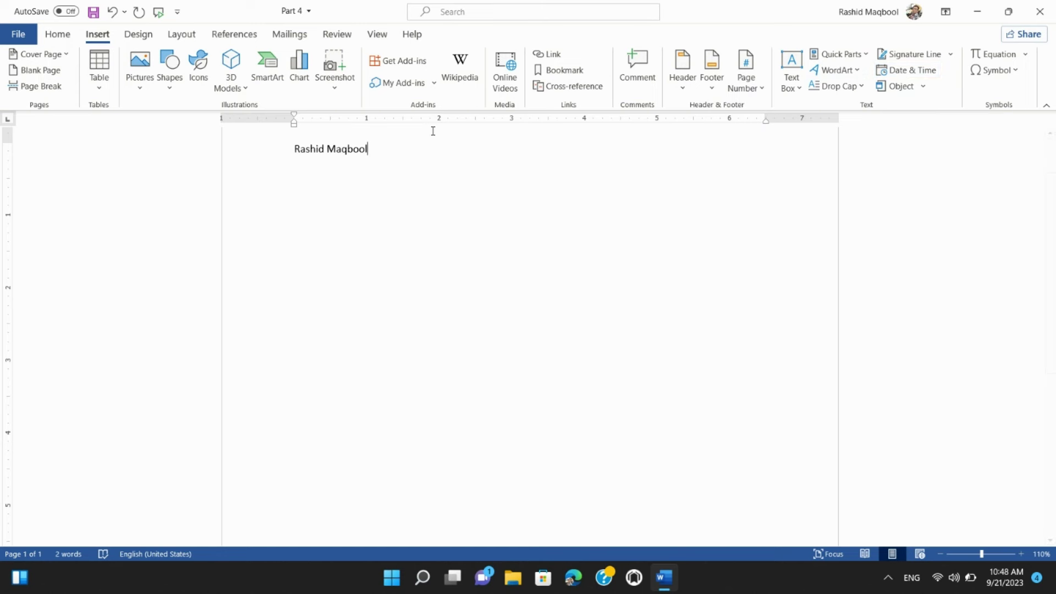
Convert the full name to the light-blue reflected WordArt style
drag(295, 149, 377, 148)
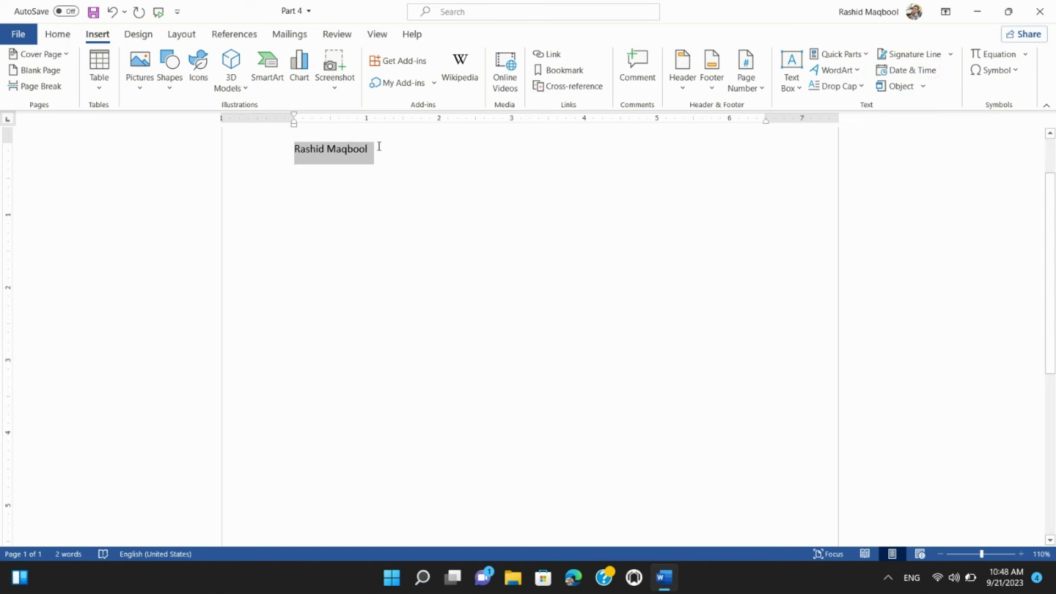
click(836, 71)
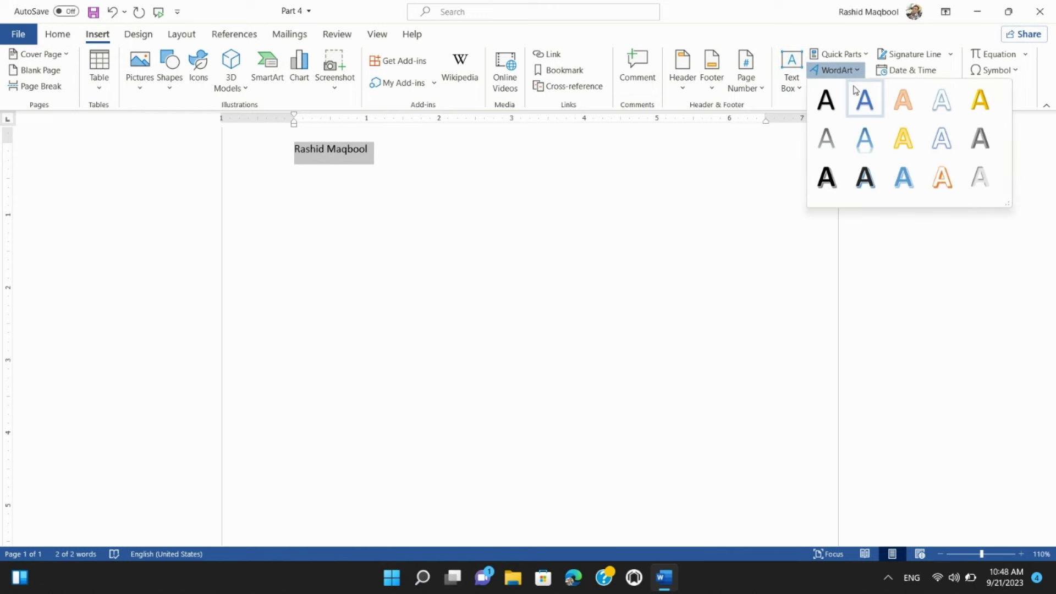
click(865, 138)
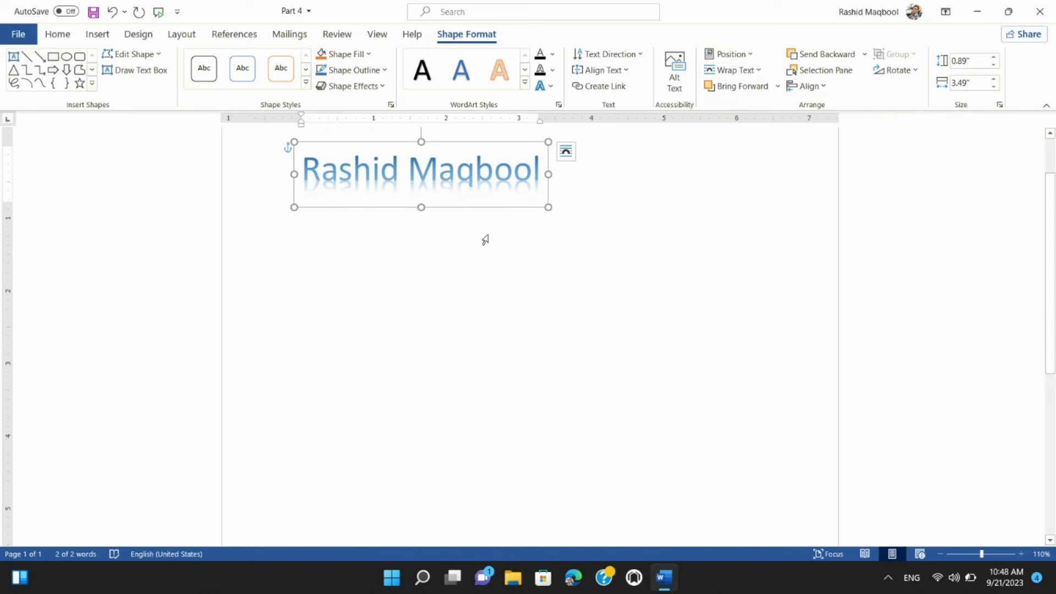
Add a blank line above the WordArt to move it down the page
key(ctrl+a)
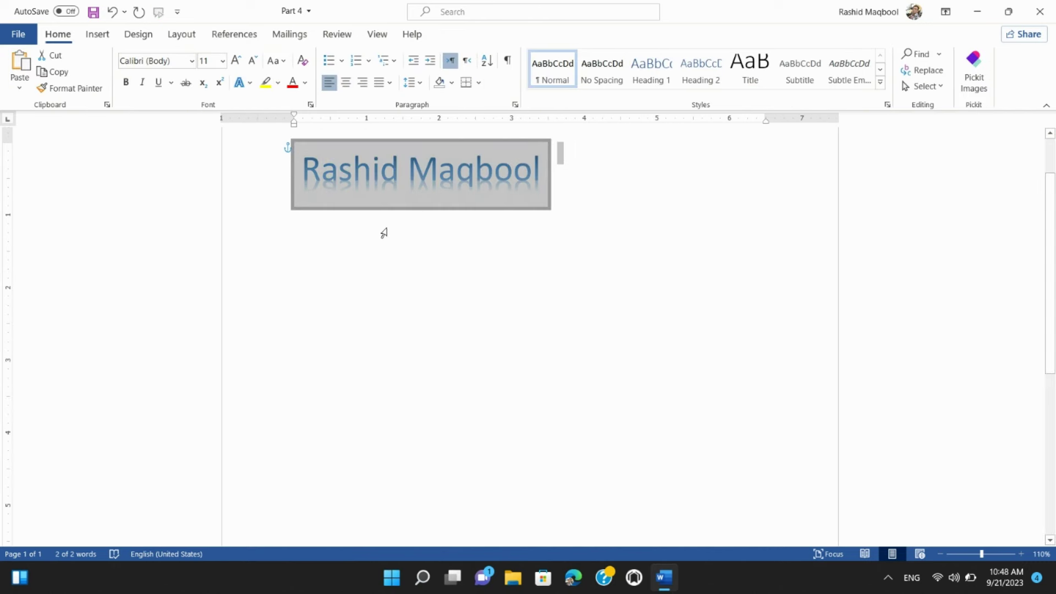
click(588, 200)
key(Return)
key(Return)
key(Return)
key(Return)
key(Return)
key(Return)
key(Return)
key(Return)
key(Return)
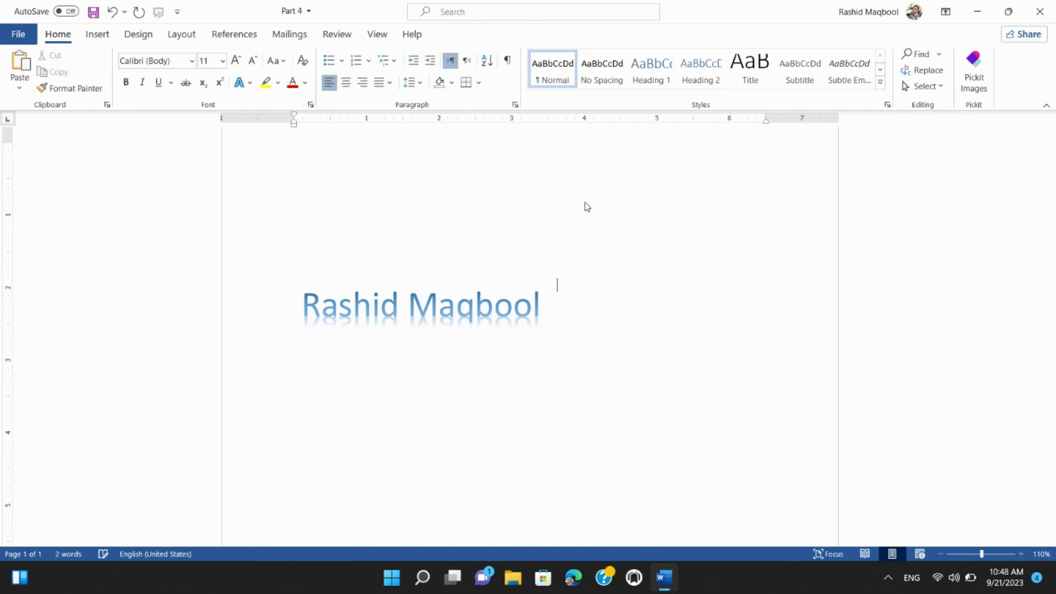
click(458, 170)
Type the first name on the top line and review Drop Cap options without applying one
click(97, 36)
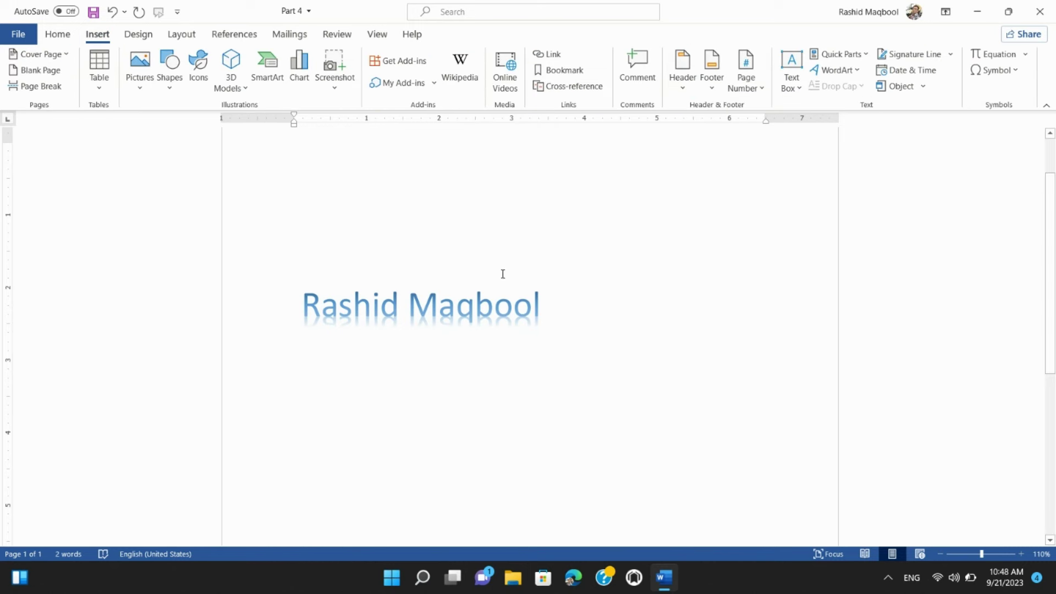
text(Rashid)
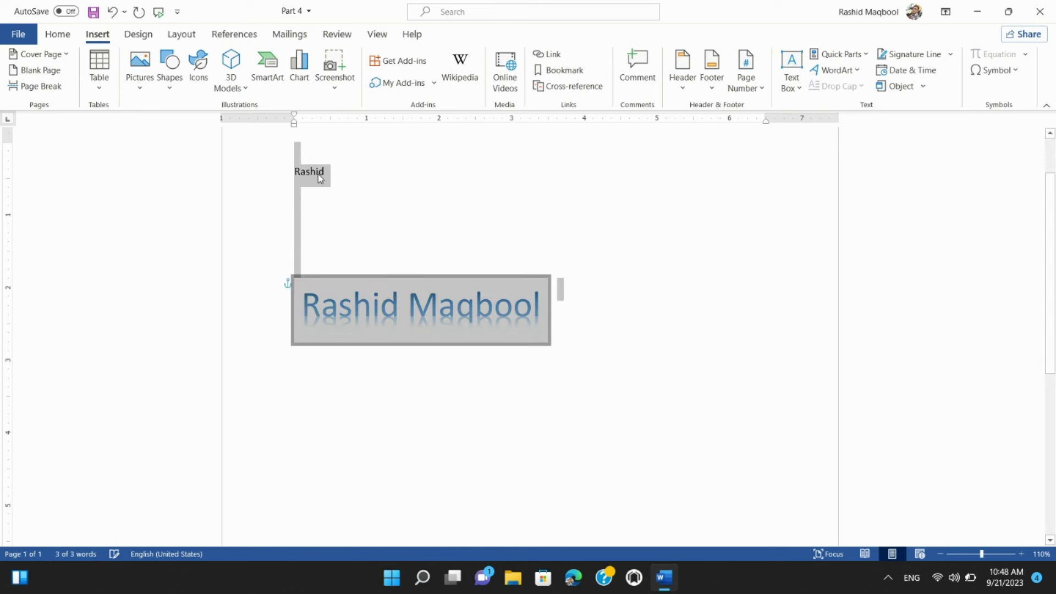
drag(276, 176, 330, 173)
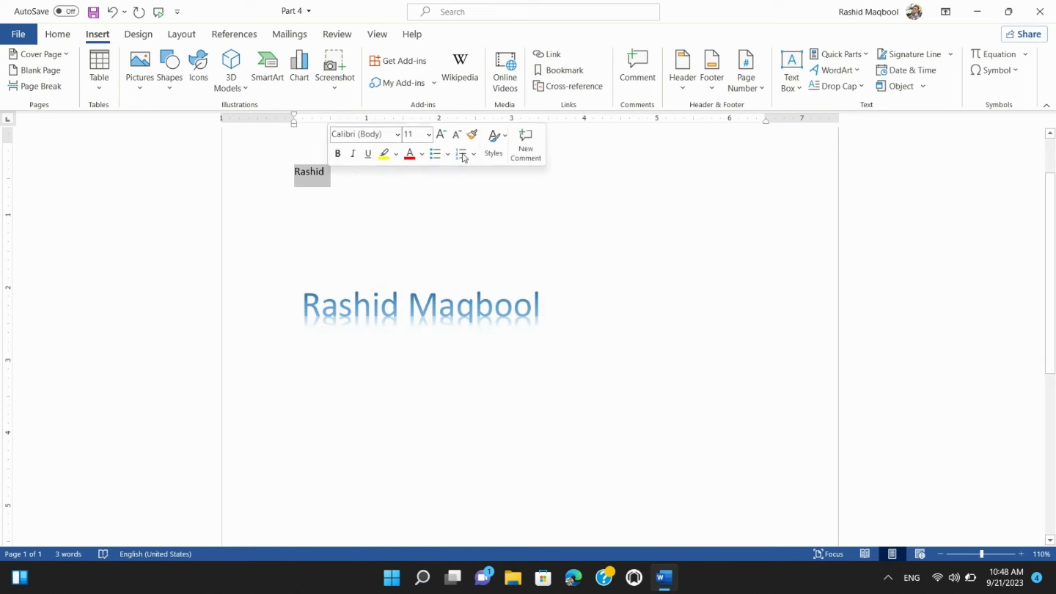
click(842, 87)
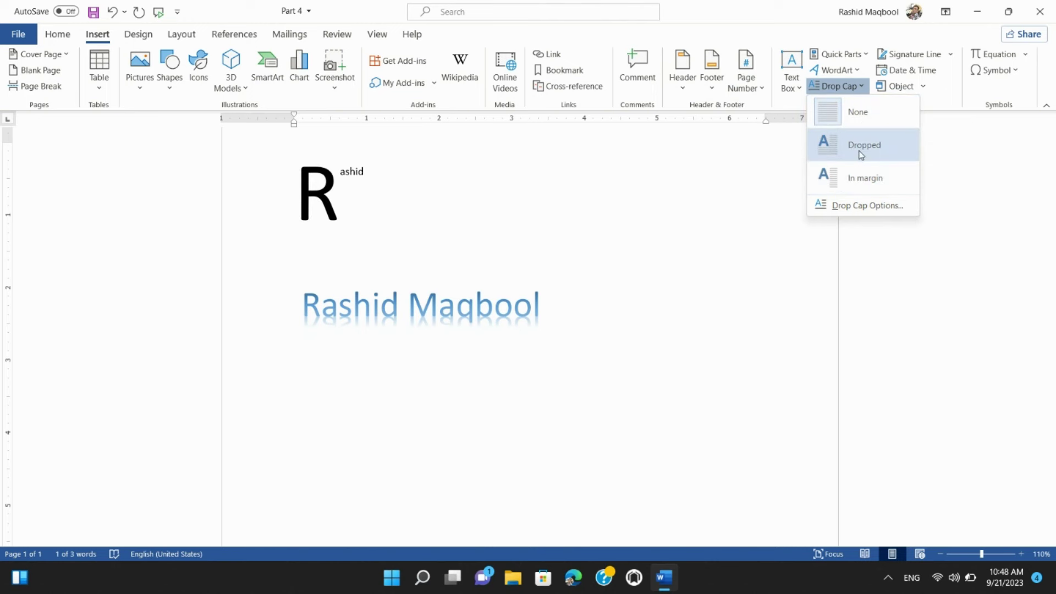
click(857, 211)
click(594, 176)
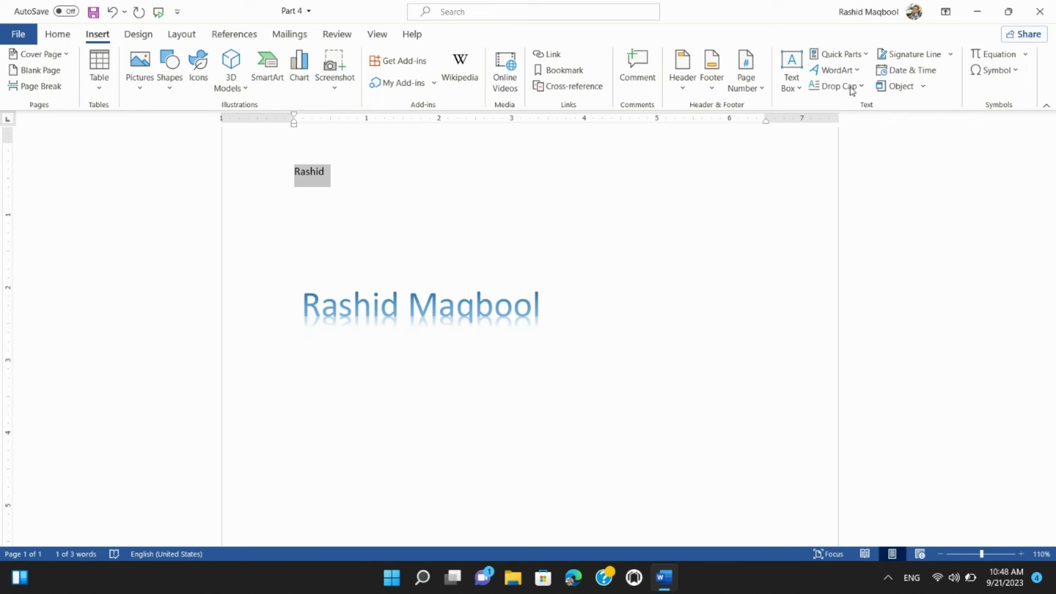
Insert a signature line above the first name with ITMaster as suggested signer
click(327, 155)
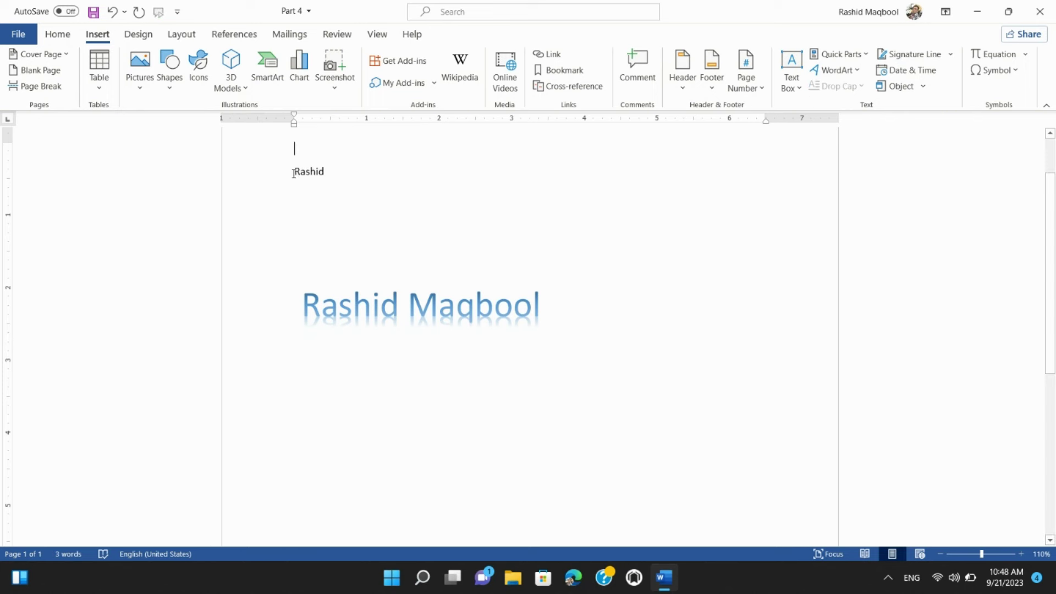
key(Return)
key(Return)
key(Return)
key(Return)
key(Return)
key(Return)
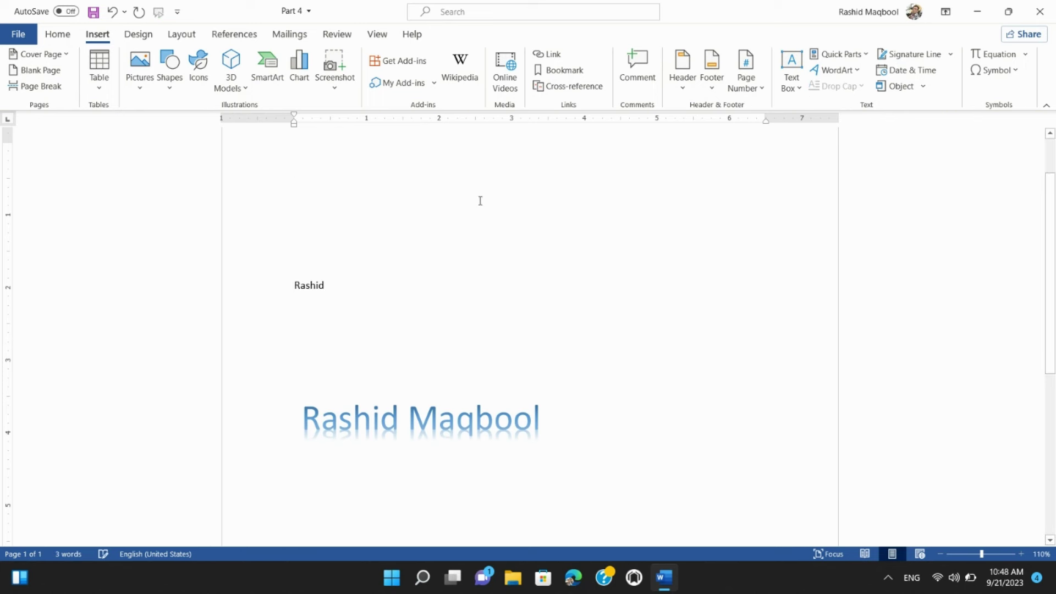
click(896, 57)
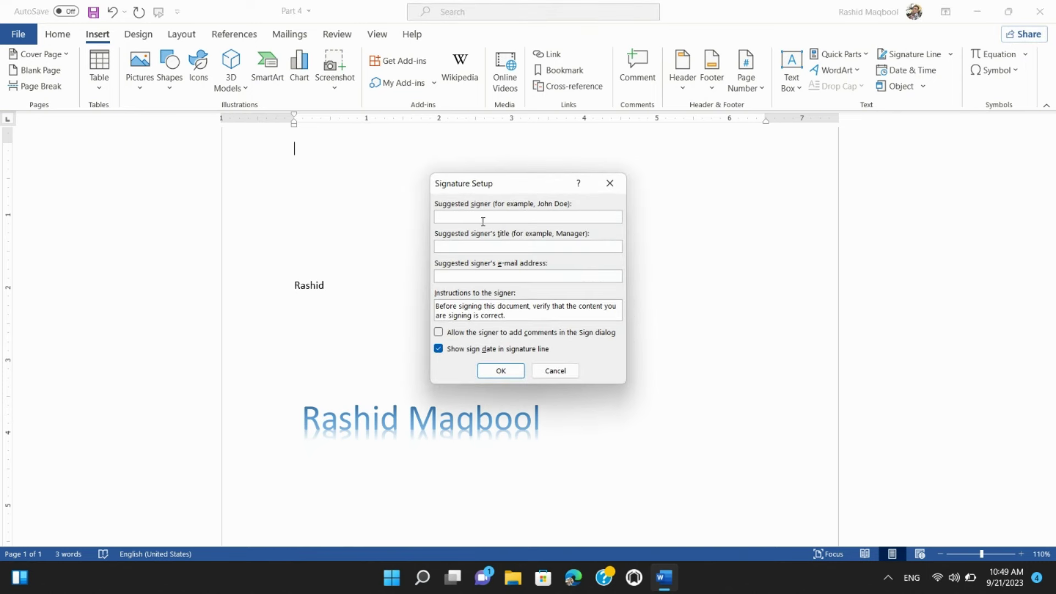
text(ITMaster)
click(503, 373)
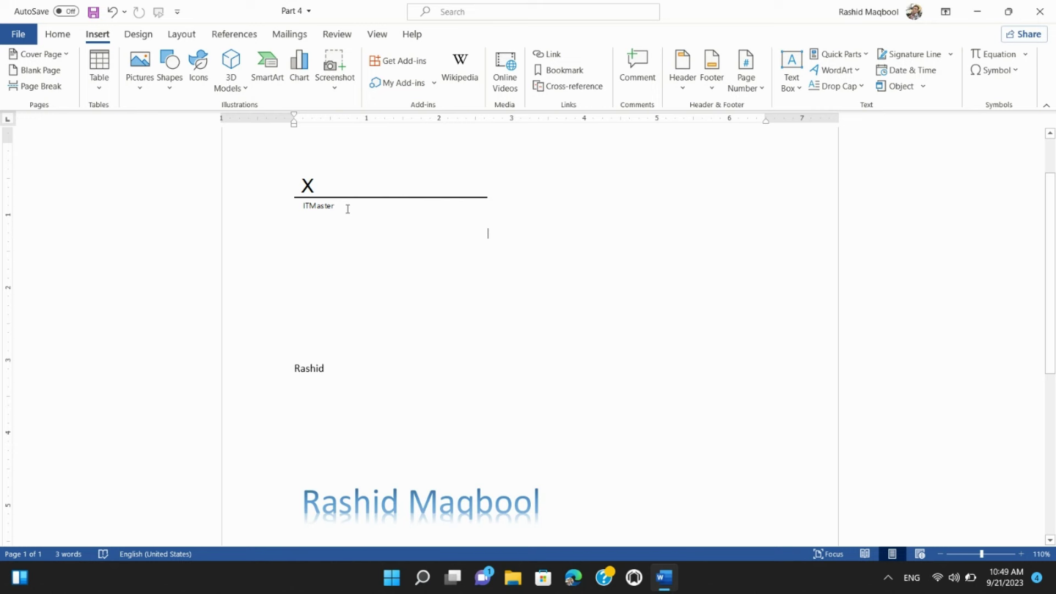
Select the entire document and delete all its content
click(318, 160)
key(Return)
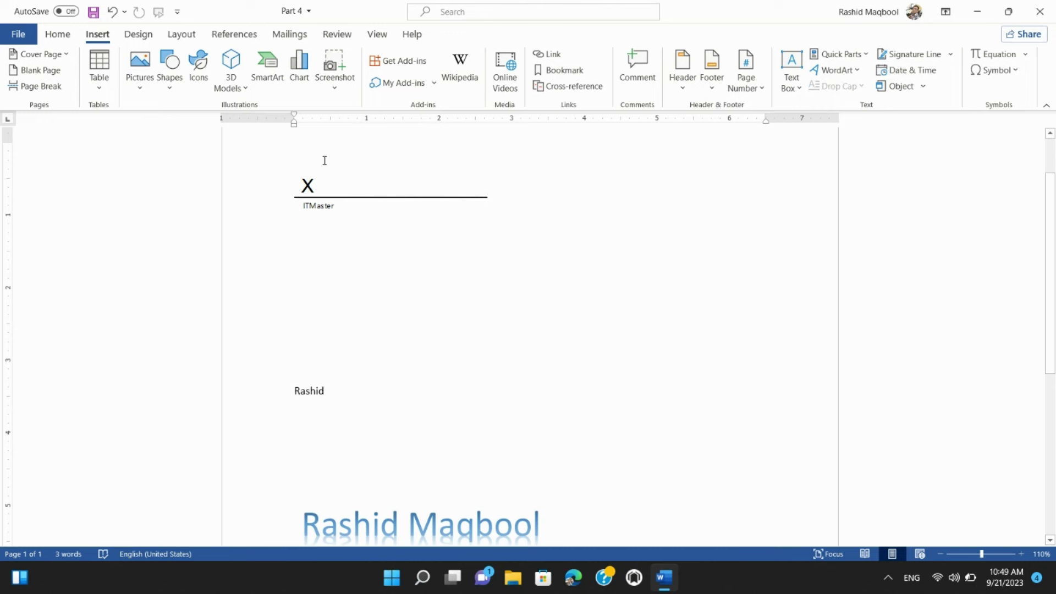
key(ctrl+a)
key(Delete)
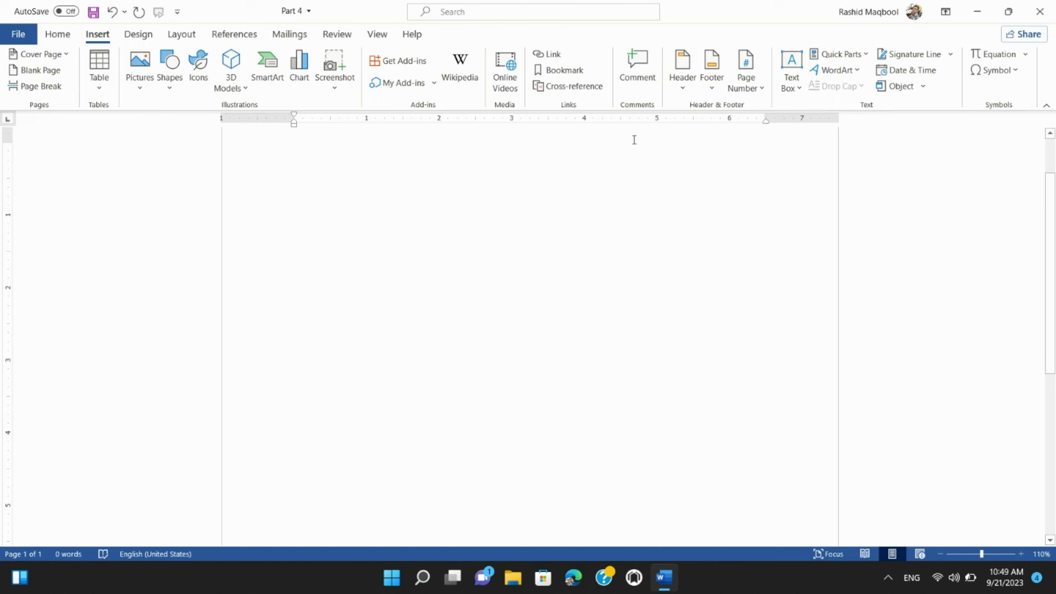
Insert today's date in the September 21, 2023 format
click(918, 71)
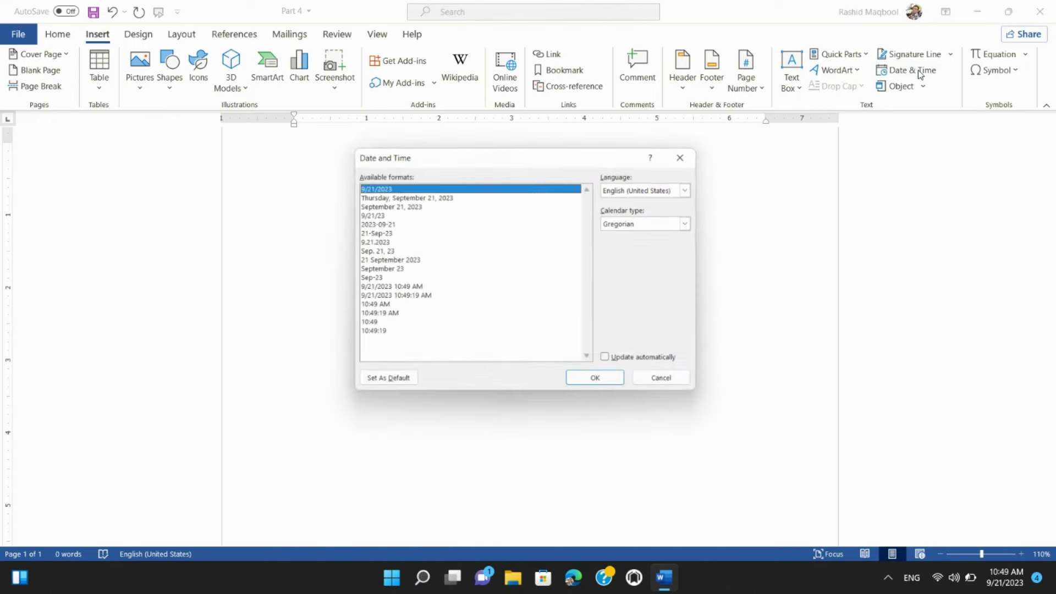
click(406, 205)
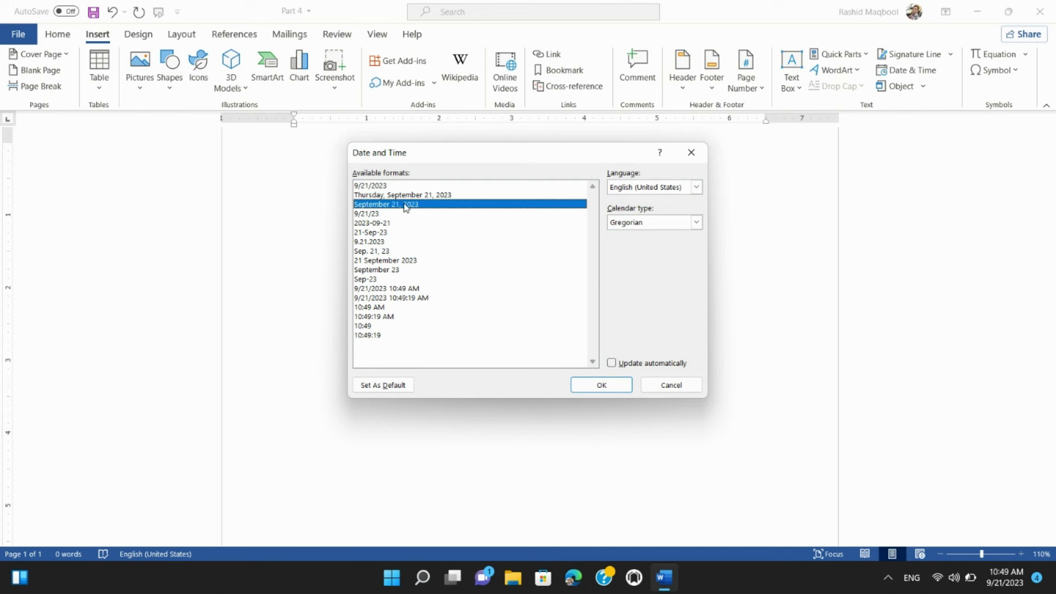
click(602, 386)
Add an empty line above the date and open the Object dialog
key(Home)
key(Return)
key(Return)
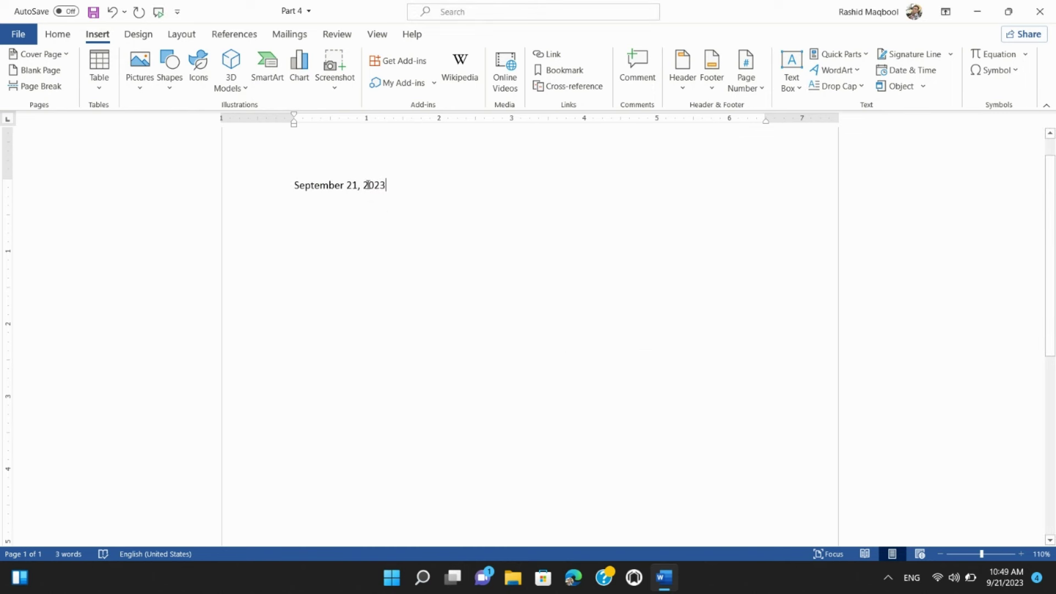
key(End)
click(903, 87)
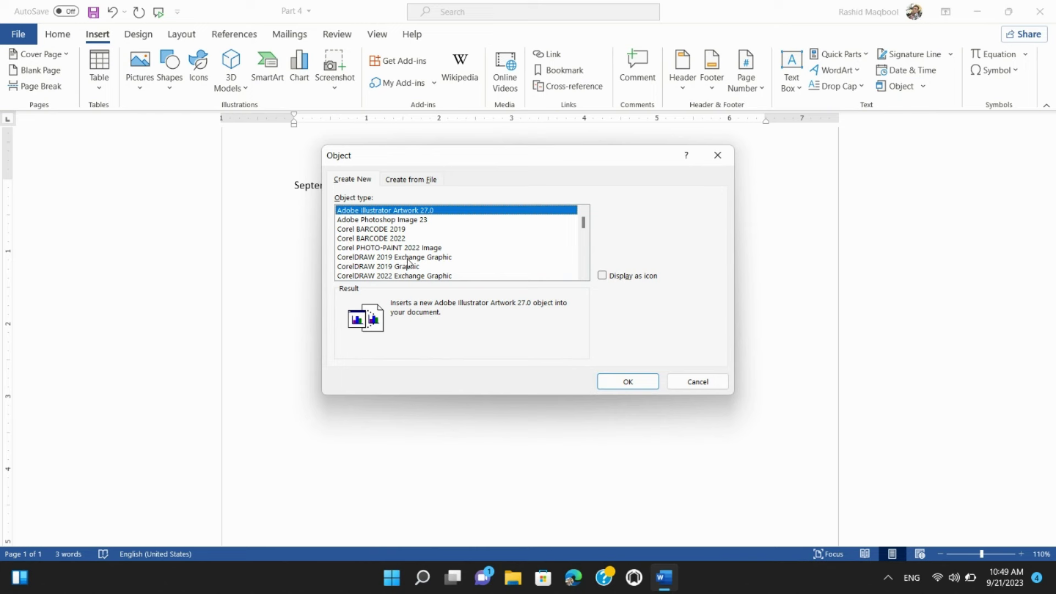
Try Corel BARCODE, Adobe Photoshop and Illustrator object types with Display as icon, then cancel
click(413, 221)
click(405, 229)
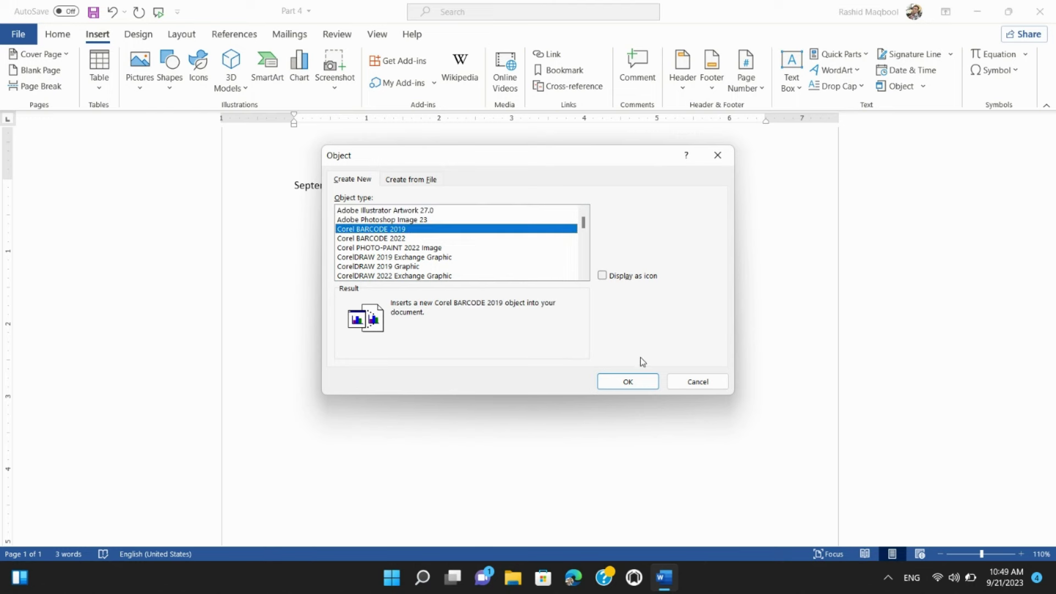
click(603, 276)
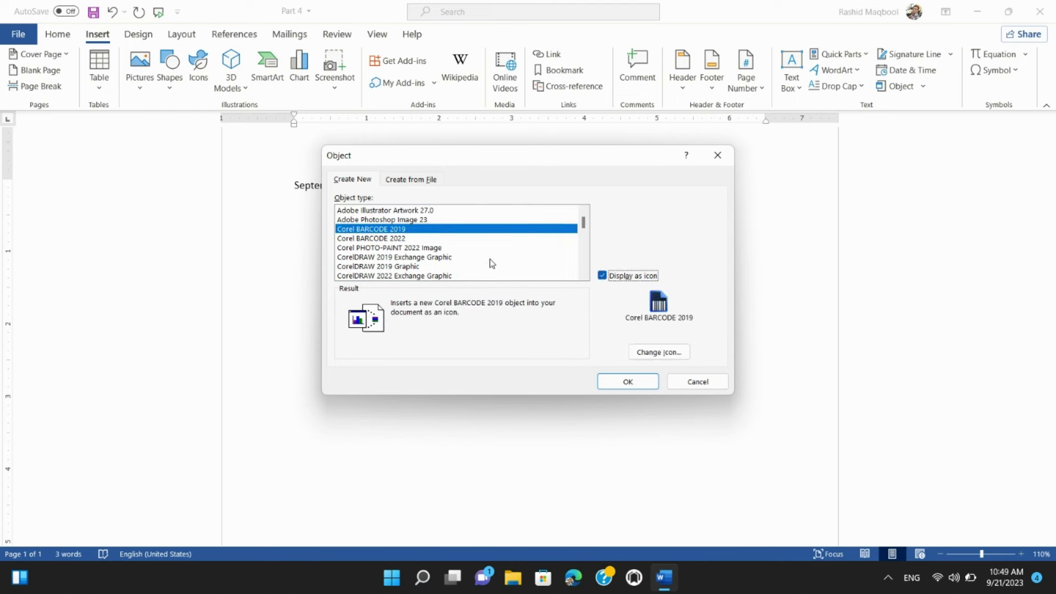
click(390, 240)
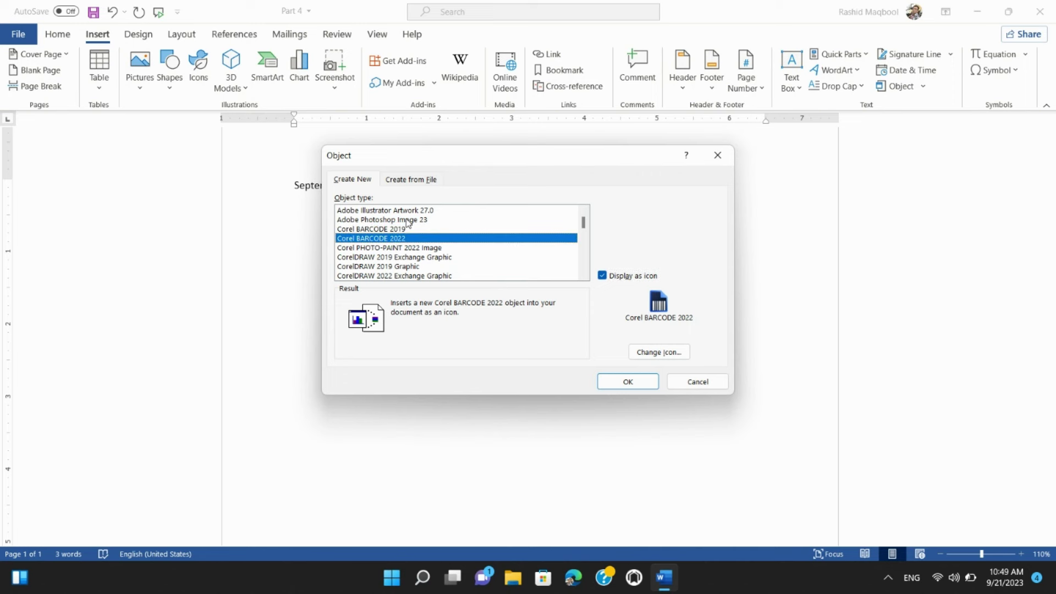
click(408, 220)
click(417, 210)
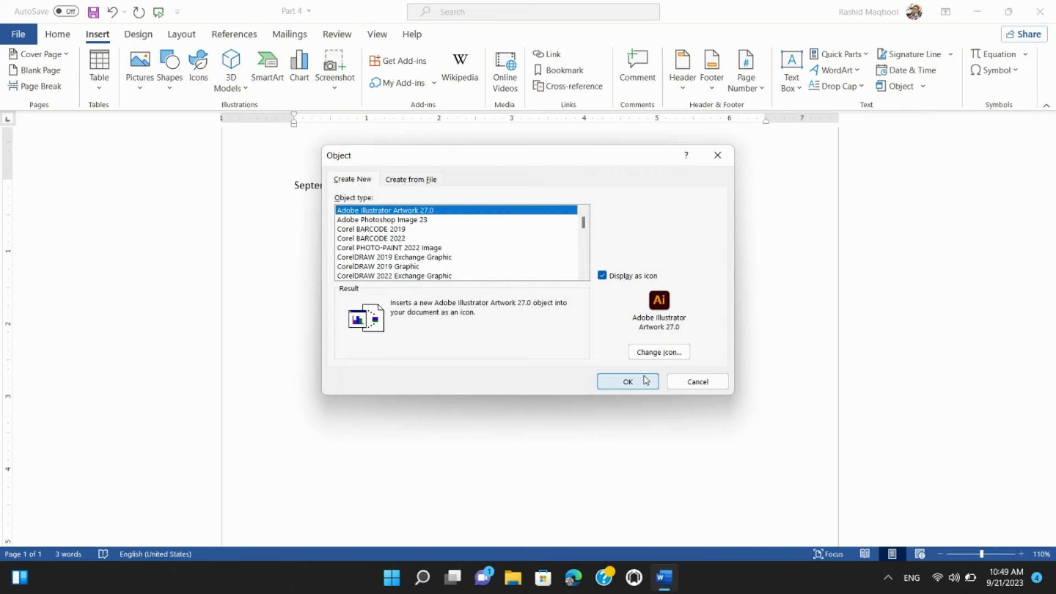
click(704, 382)
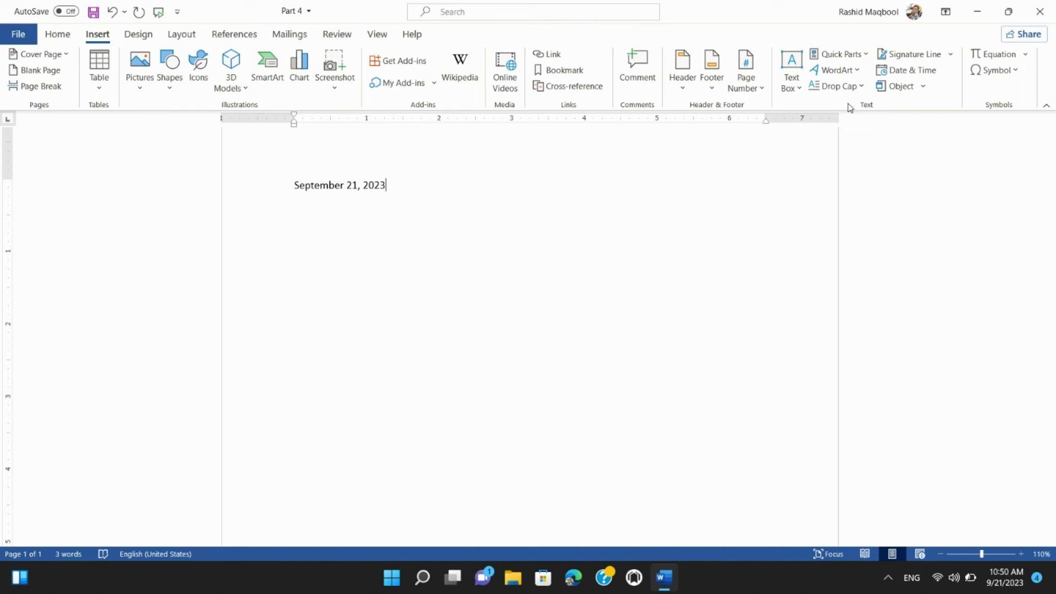
Set the word September in the date to font size 16
drag(290, 185, 408, 196)
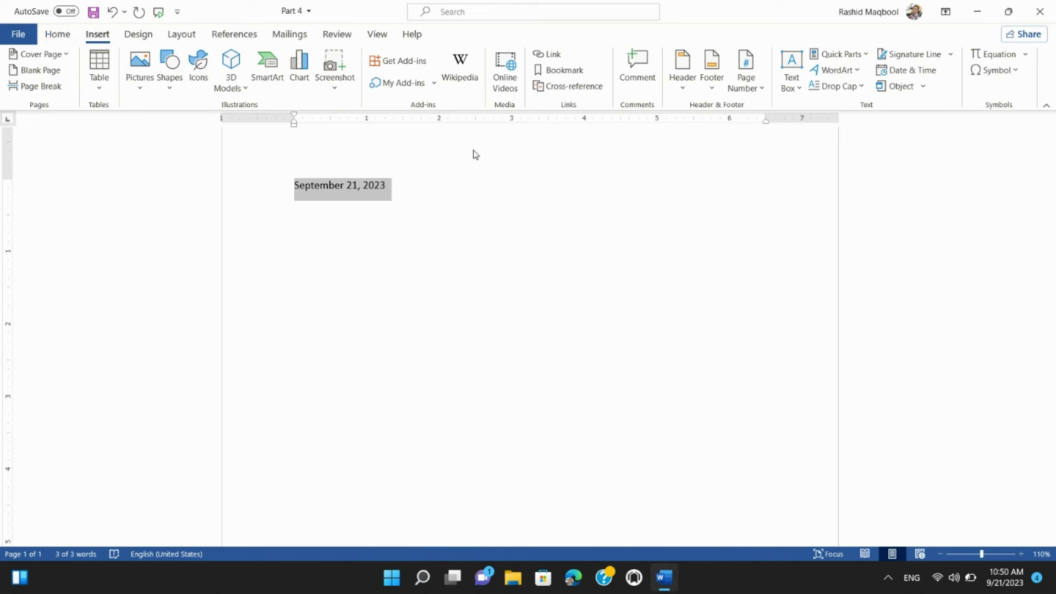
double_click(337, 186)
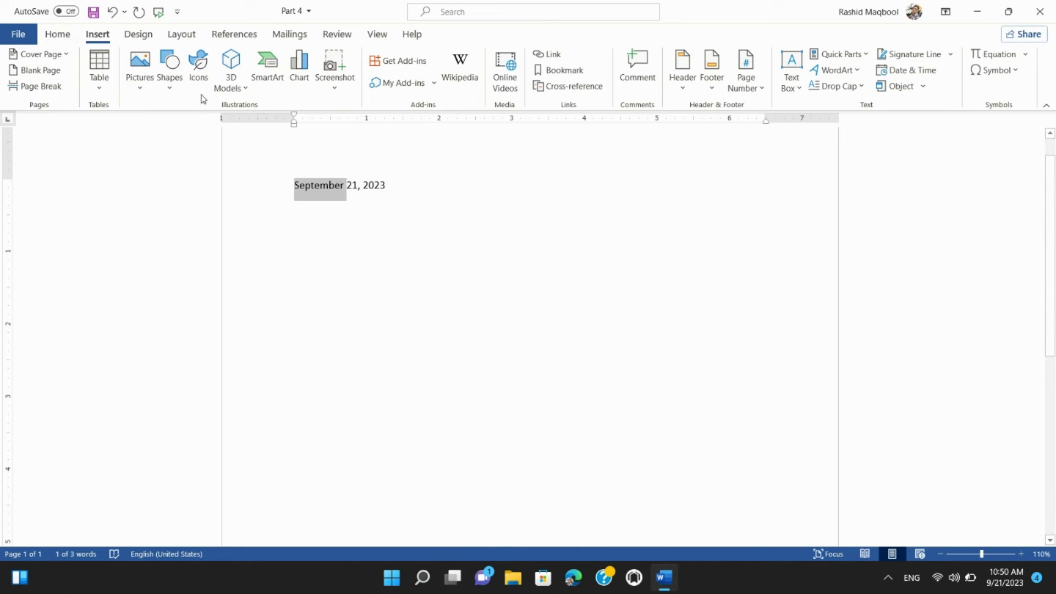
click(59, 35)
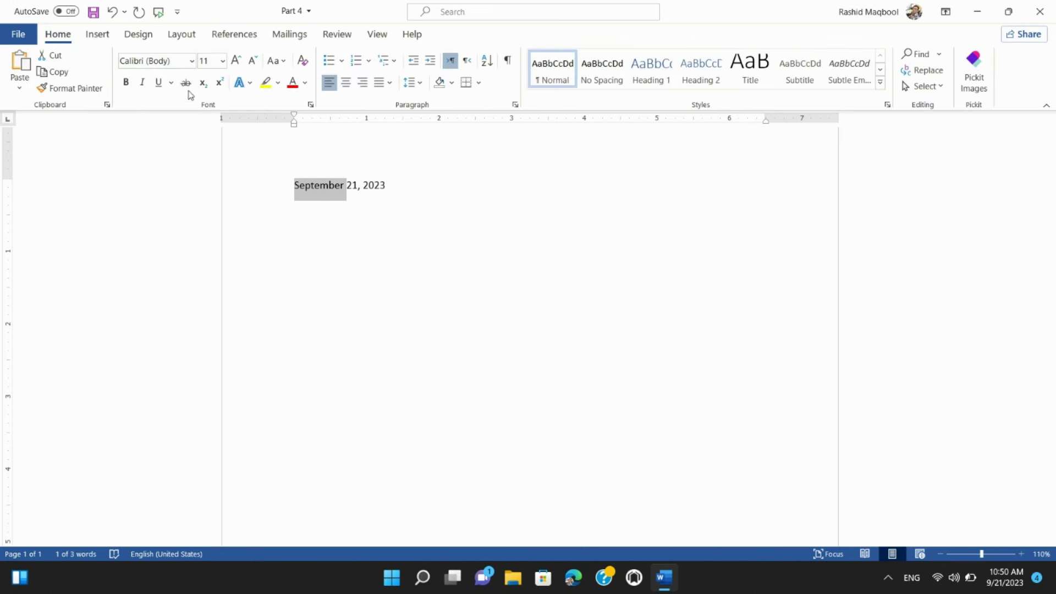
click(192, 60)
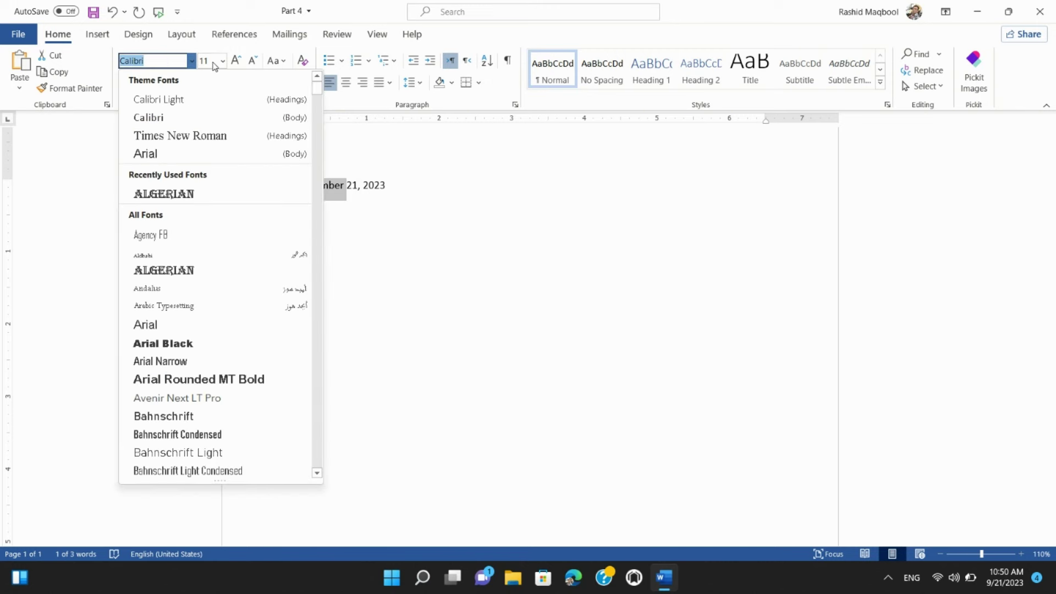
click(212, 60)
click(222, 61)
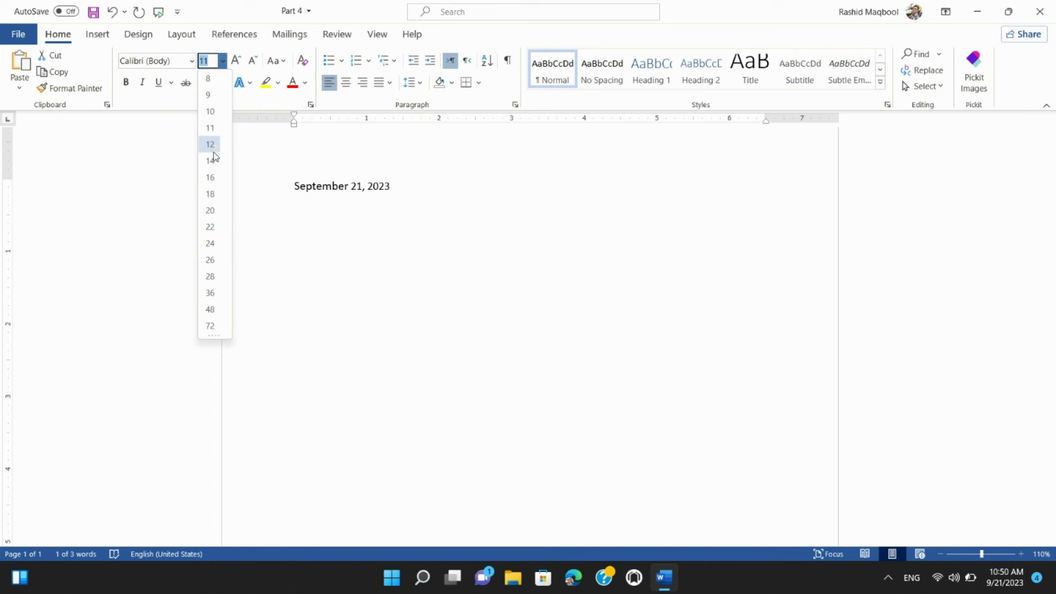
click(210, 177)
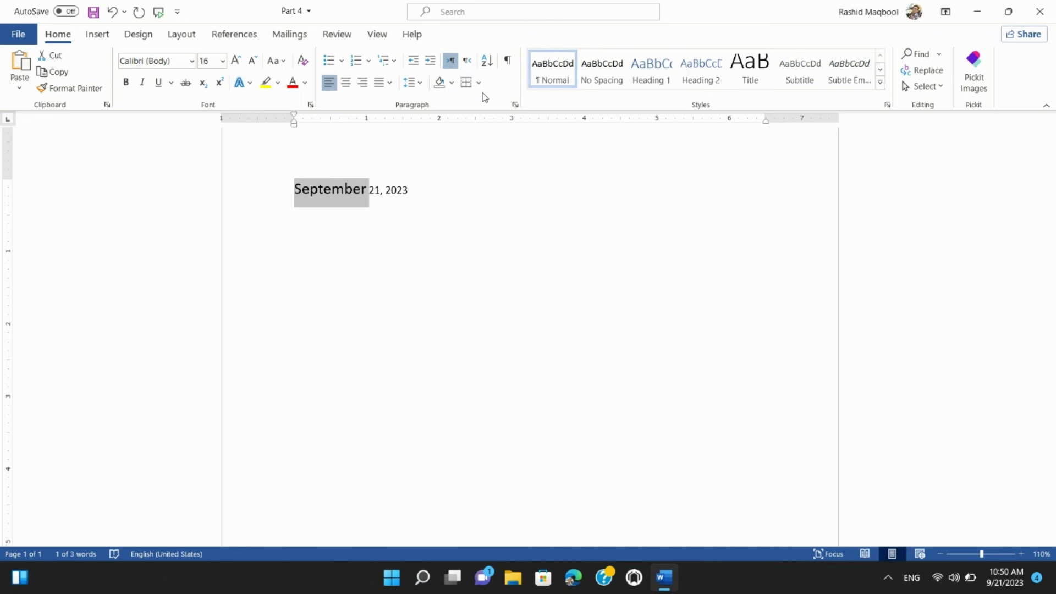
click(405, 201)
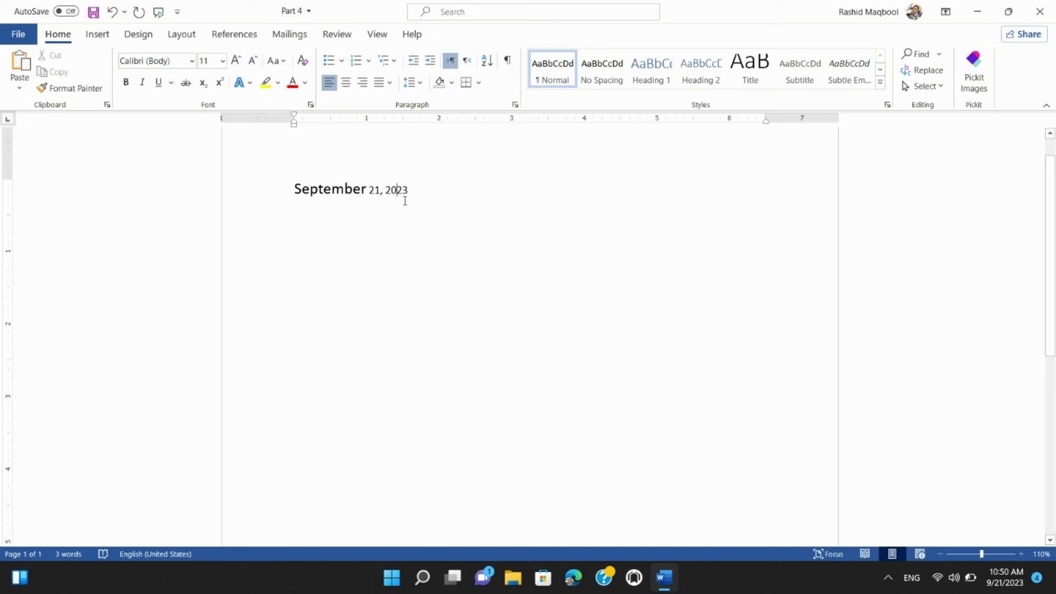
click(273, 194)
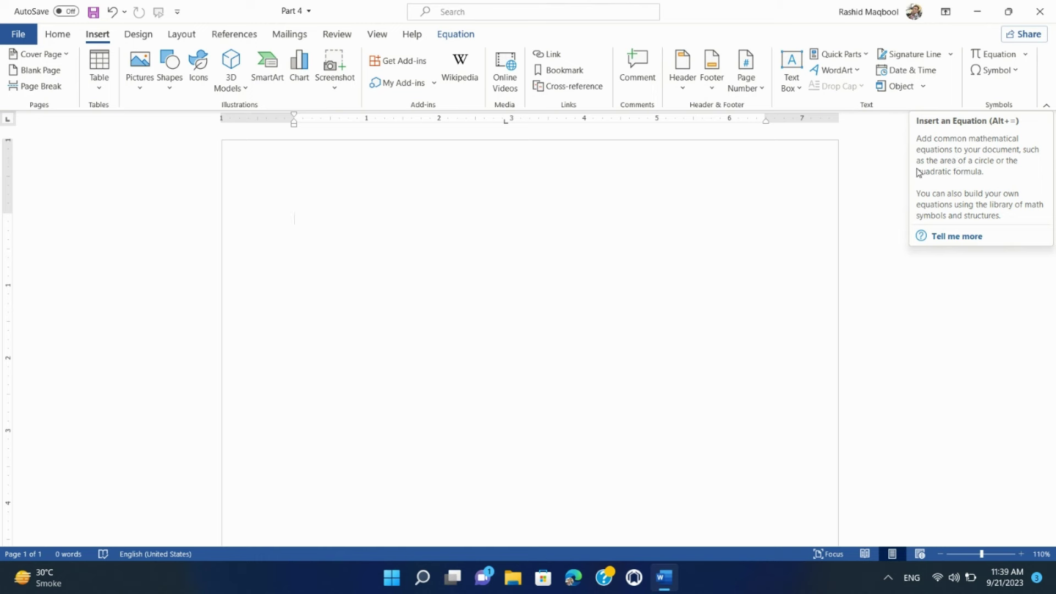
Start a new equation and browse the Matrix, Operator, Accent and Large Operator templates
click(739, 199)
click(1010, 60)
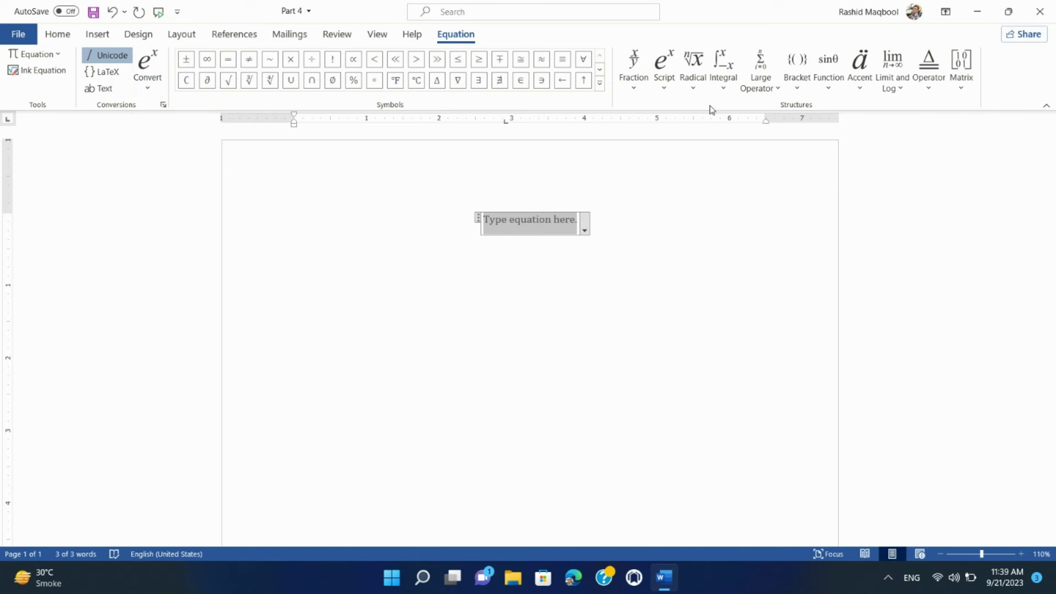
click(956, 88)
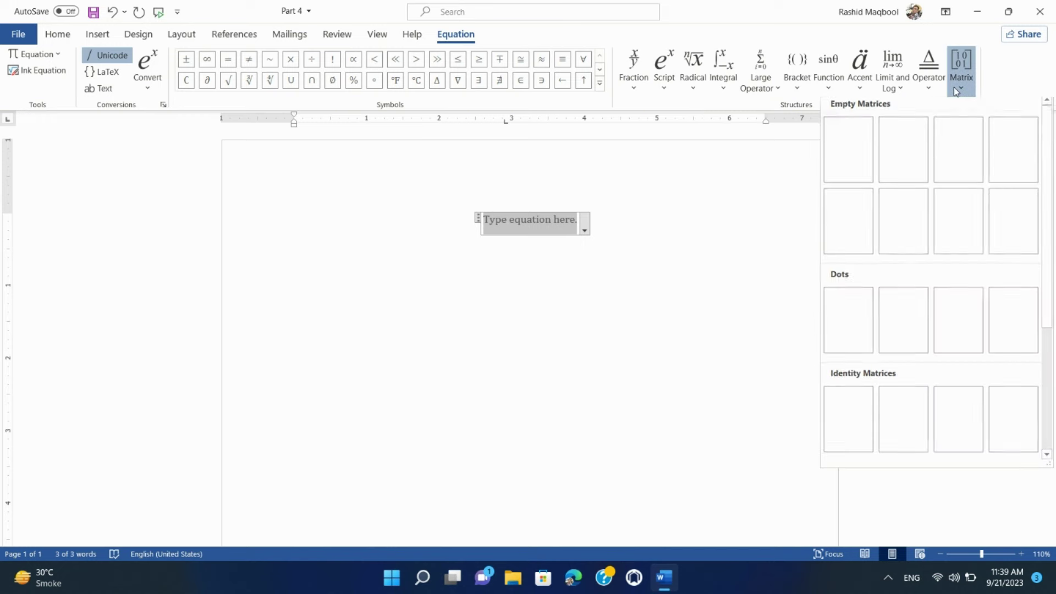
click(930, 89)
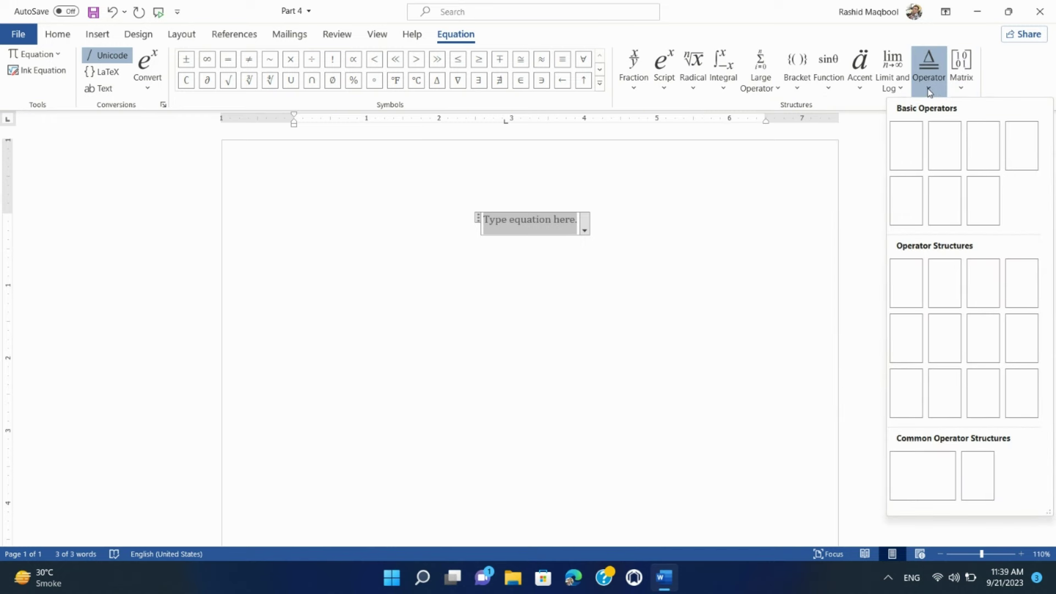
click(859, 89)
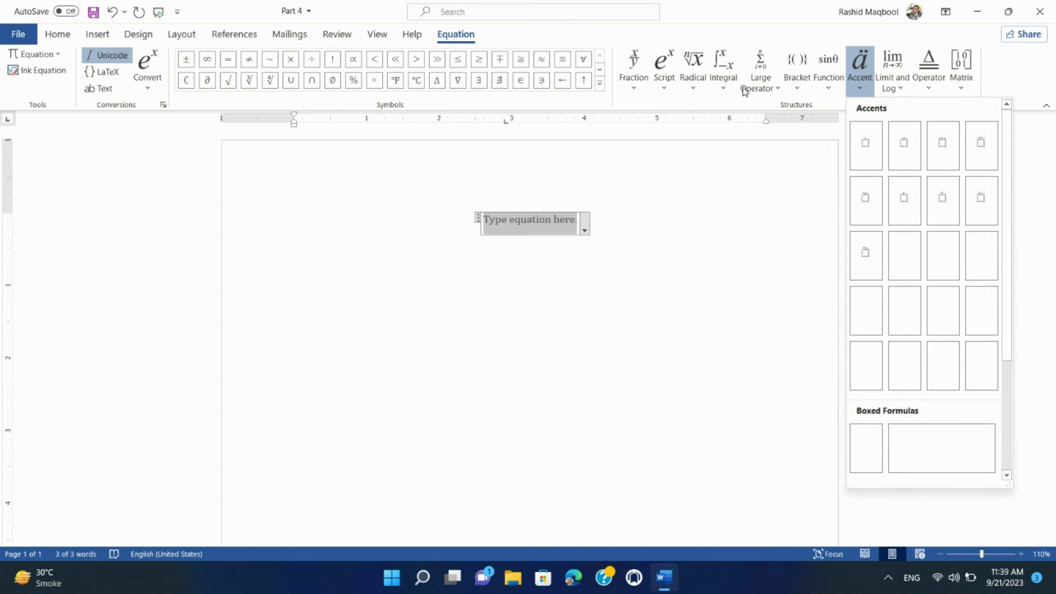
click(782, 89)
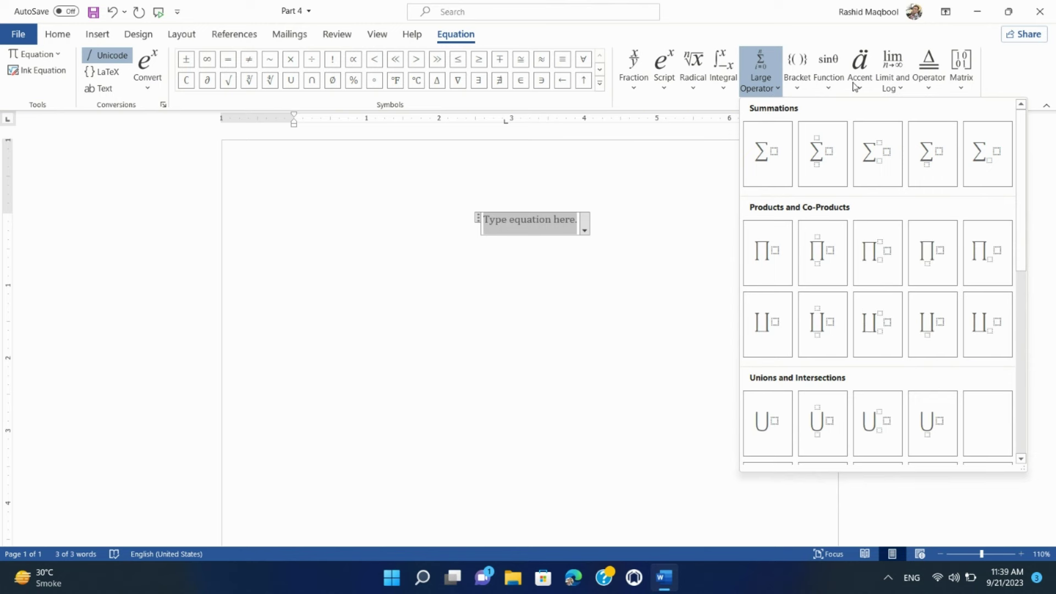
click(623, 206)
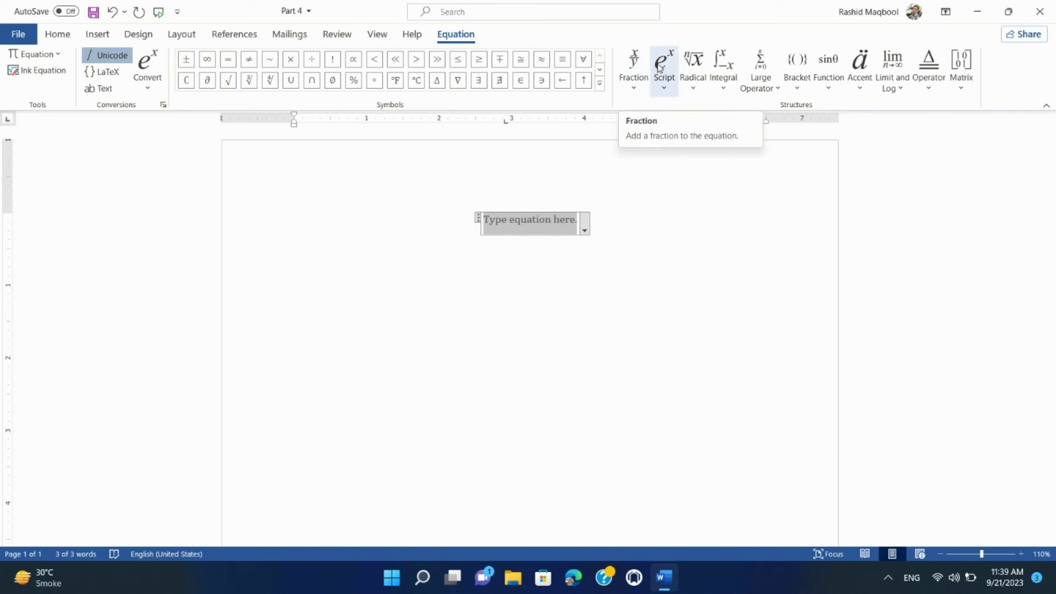
Insert an empty Square Root radical into the equation and exit it
click(692, 65)
click(696, 159)
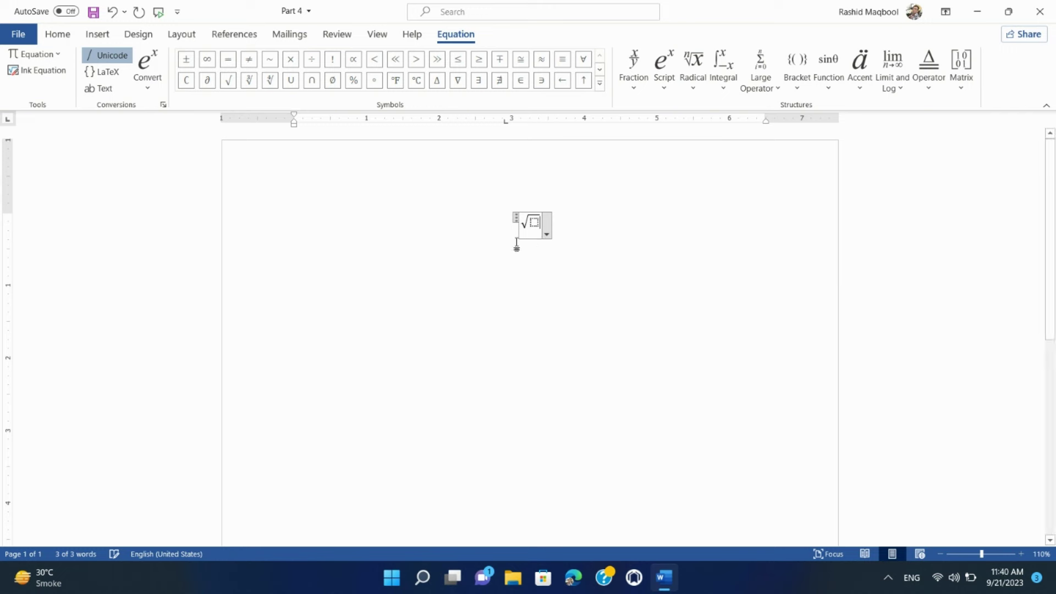
click(569, 231)
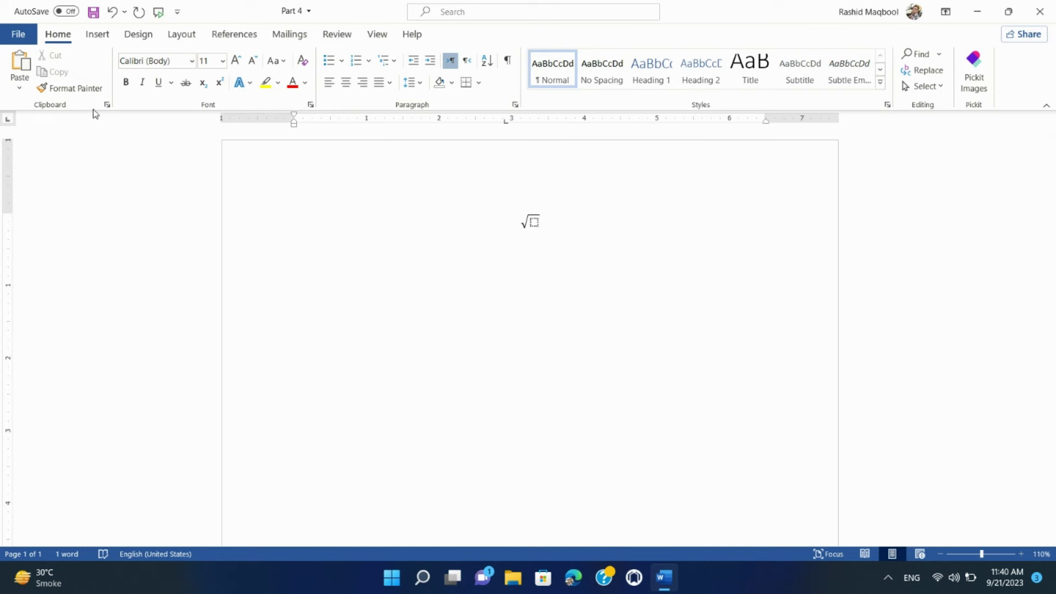
Insert the right-angle symbol ∟ from the Symbol list, then open More Symbols
click(99, 34)
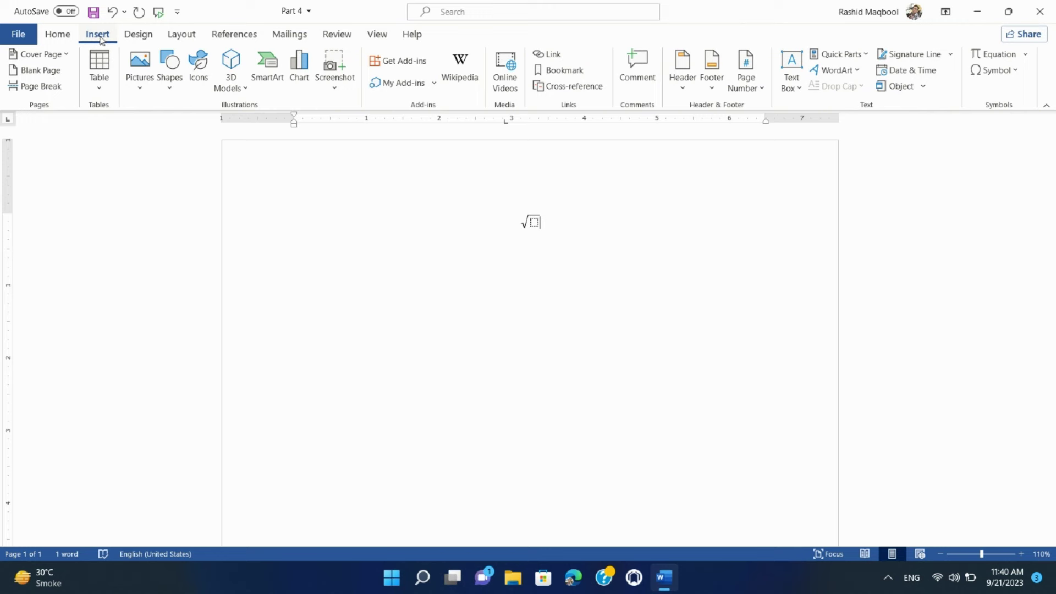
click(1009, 75)
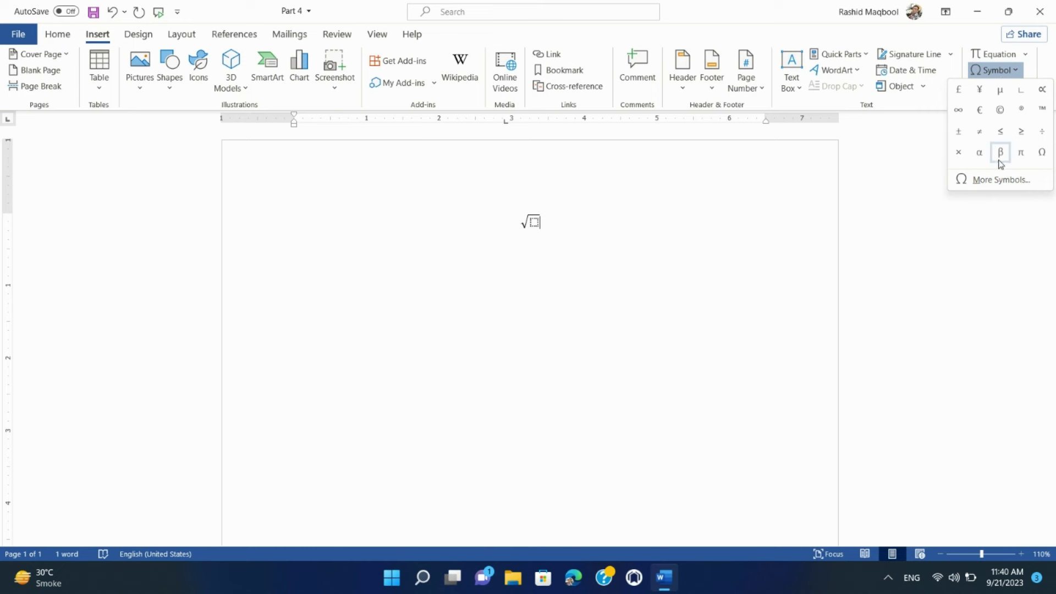
click(1021, 93)
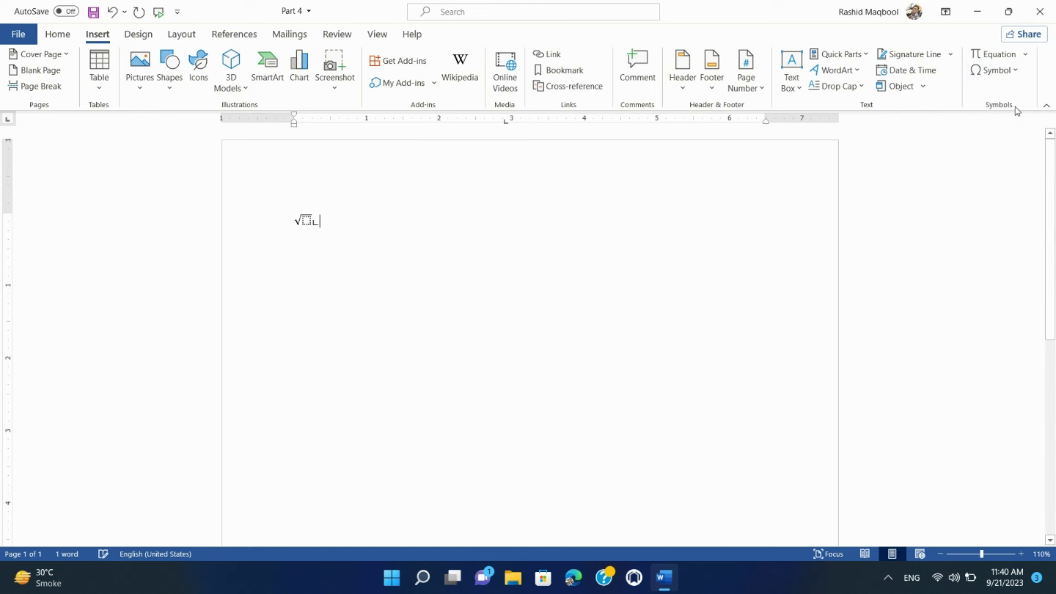
click(1013, 71)
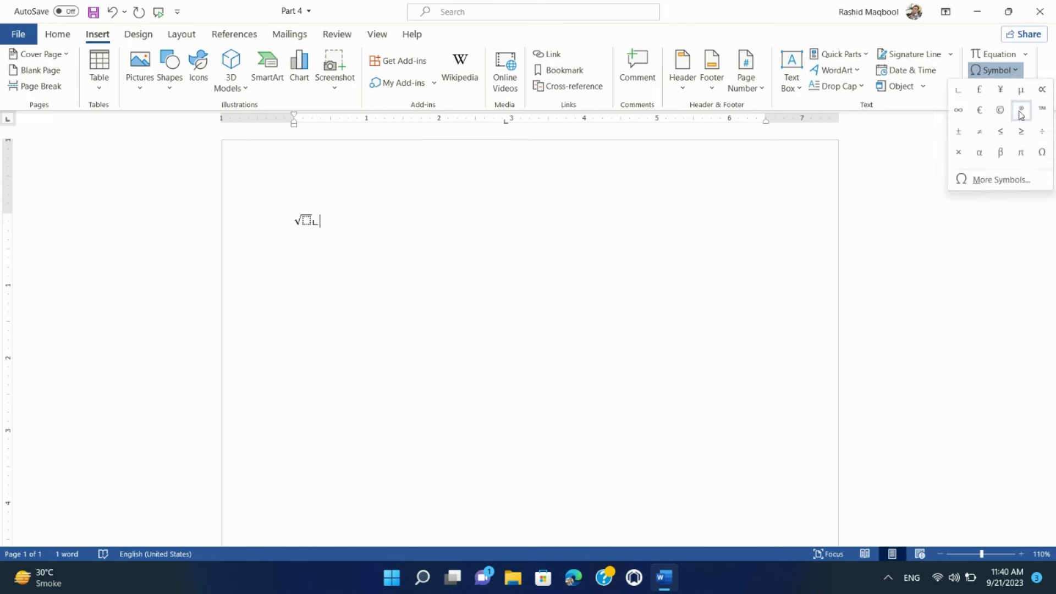
click(1014, 178)
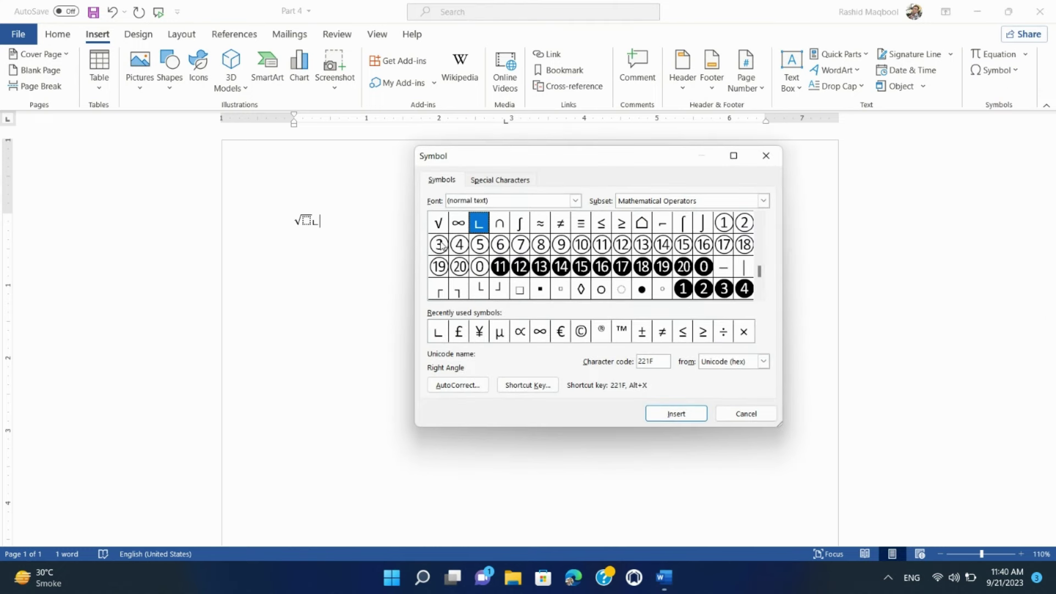
Insert the Intersection ∩ and almost-equal ≈ symbols from the Symbol dialog
click(499, 226)
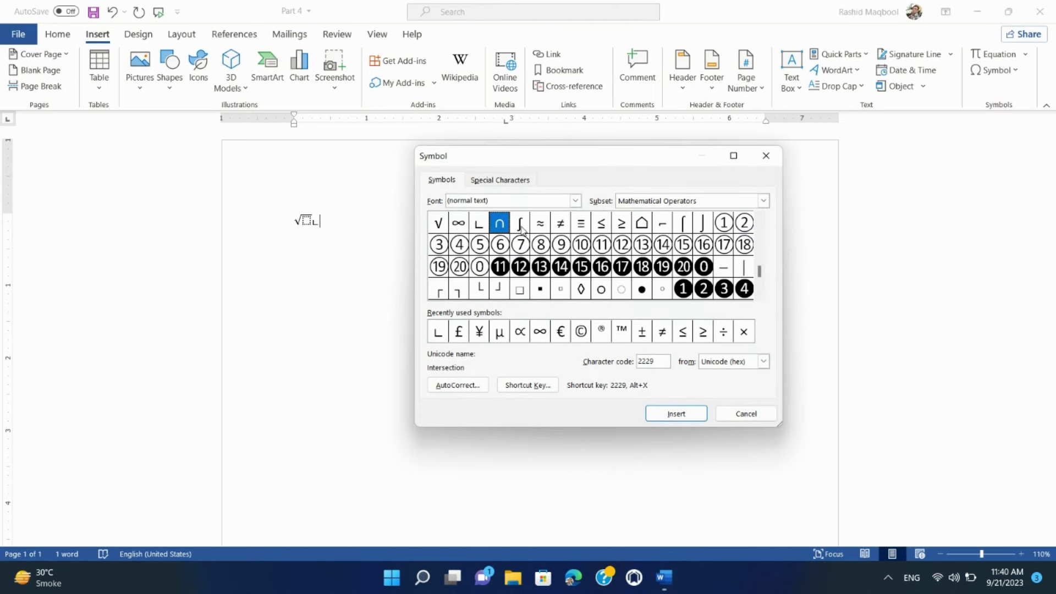
double_click(492, 228)
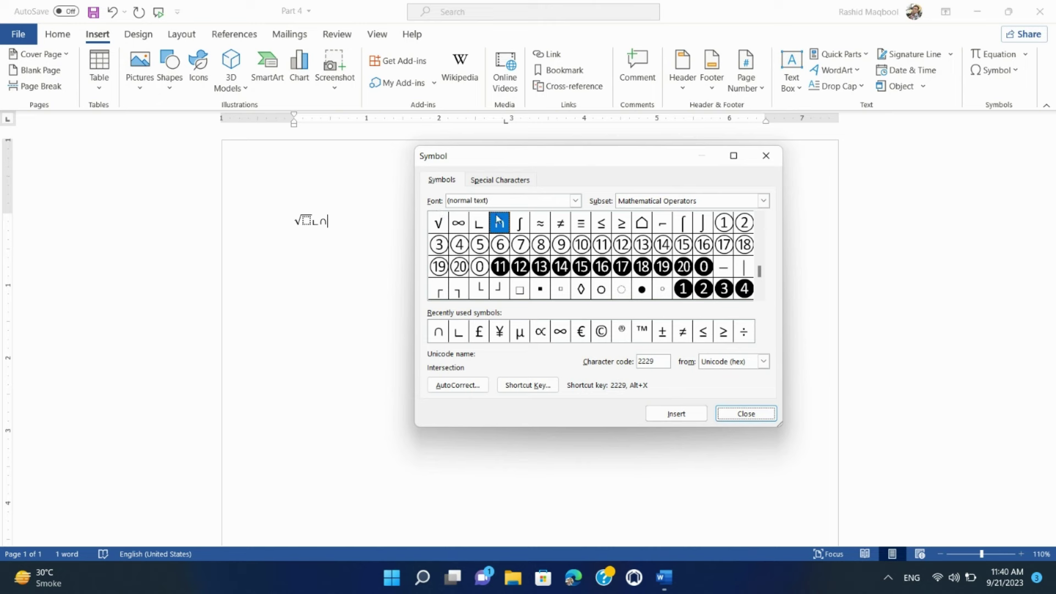
click(522, 226)
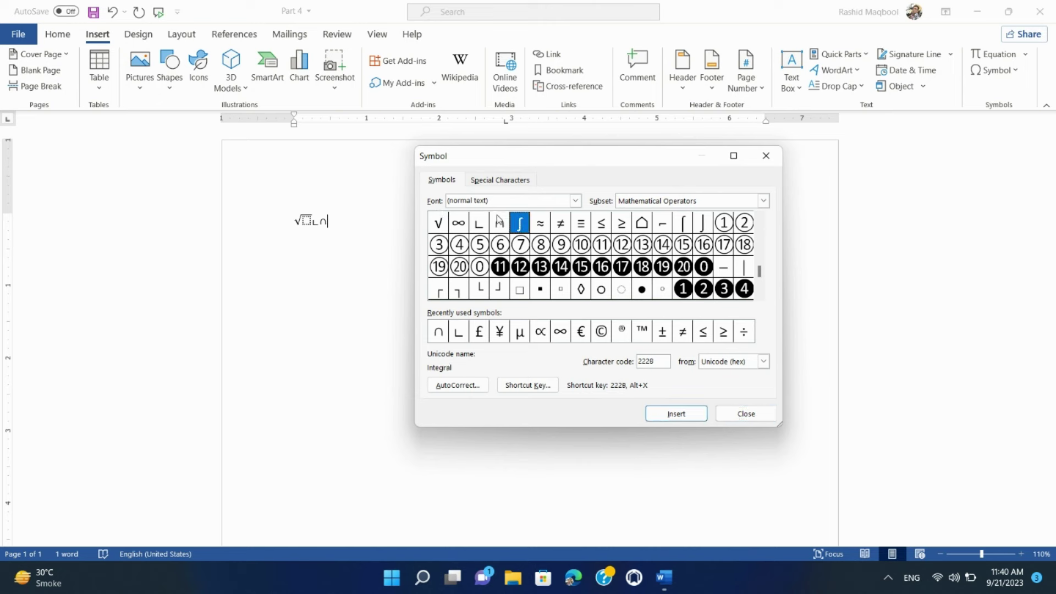
click(533, 224)
double_click(533, 225)
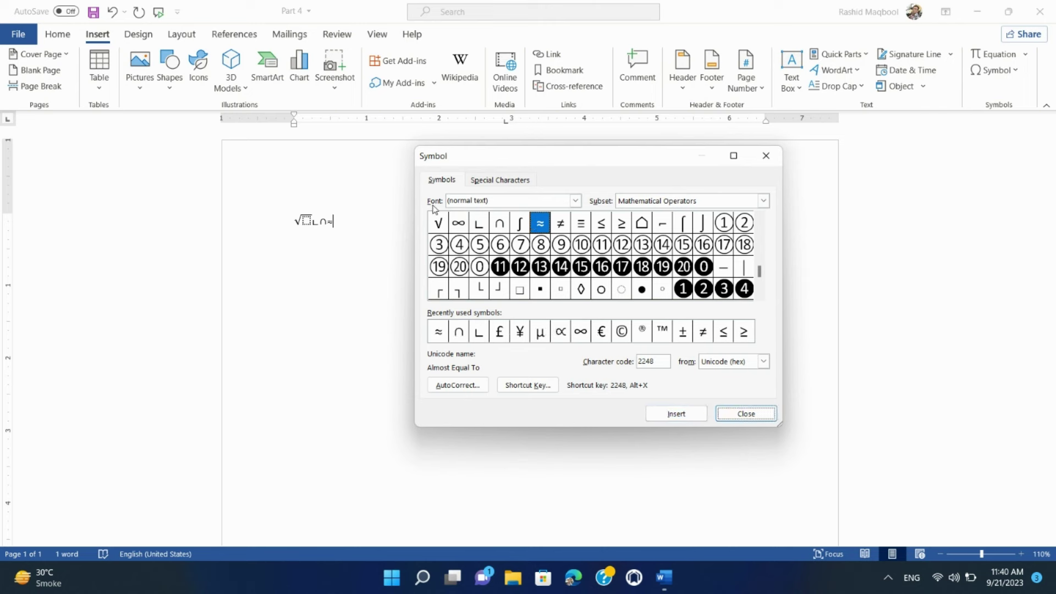
Browse the Aldhabi font's characters and the Special Characters list, then return to Symbols
click(575, 201)
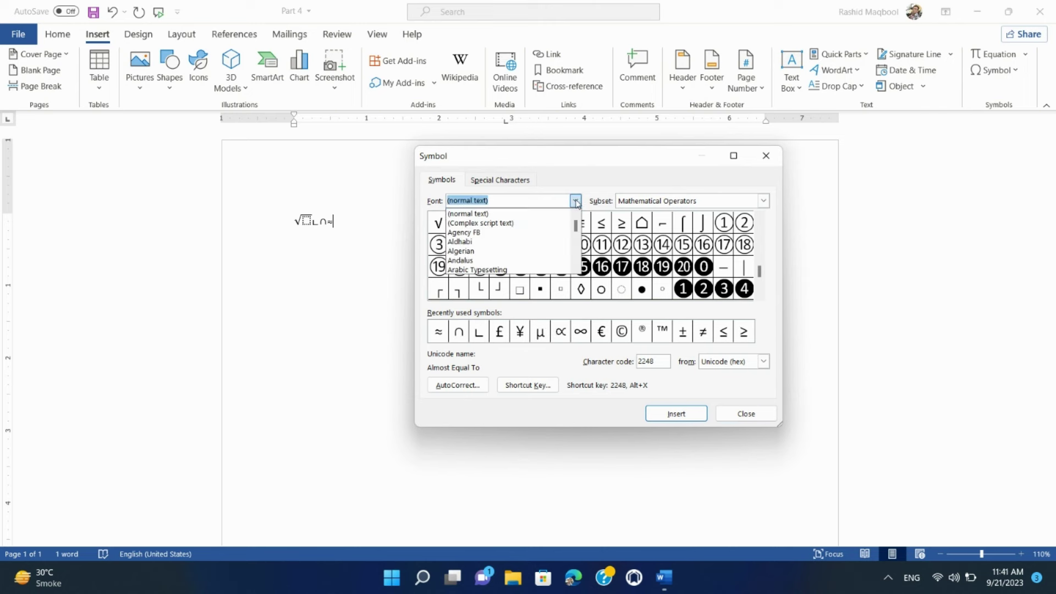
click(470, 242)
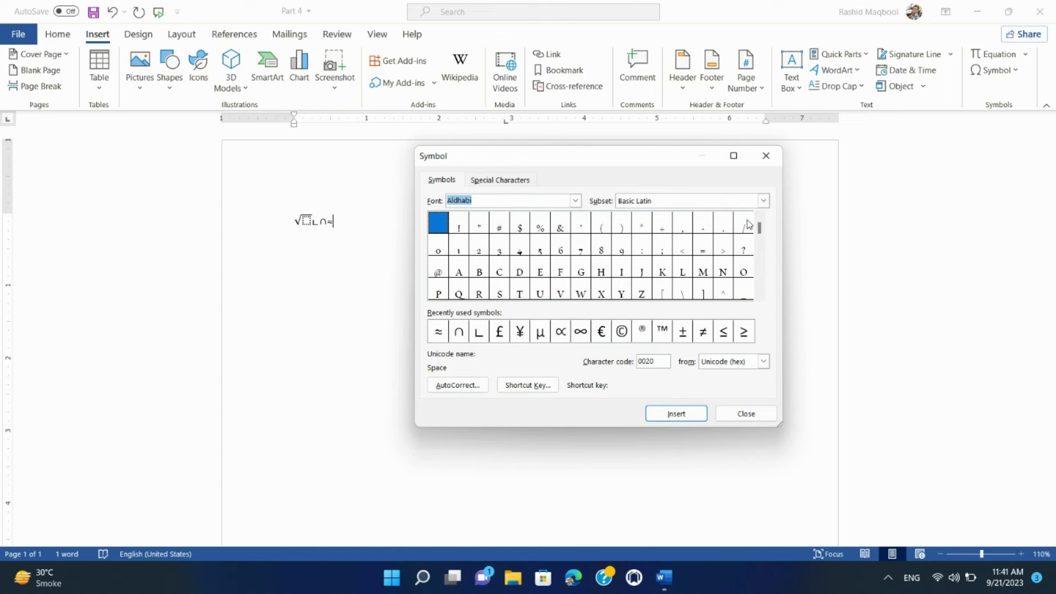
drag(762, 241, 761, 250)
click(503, 182)
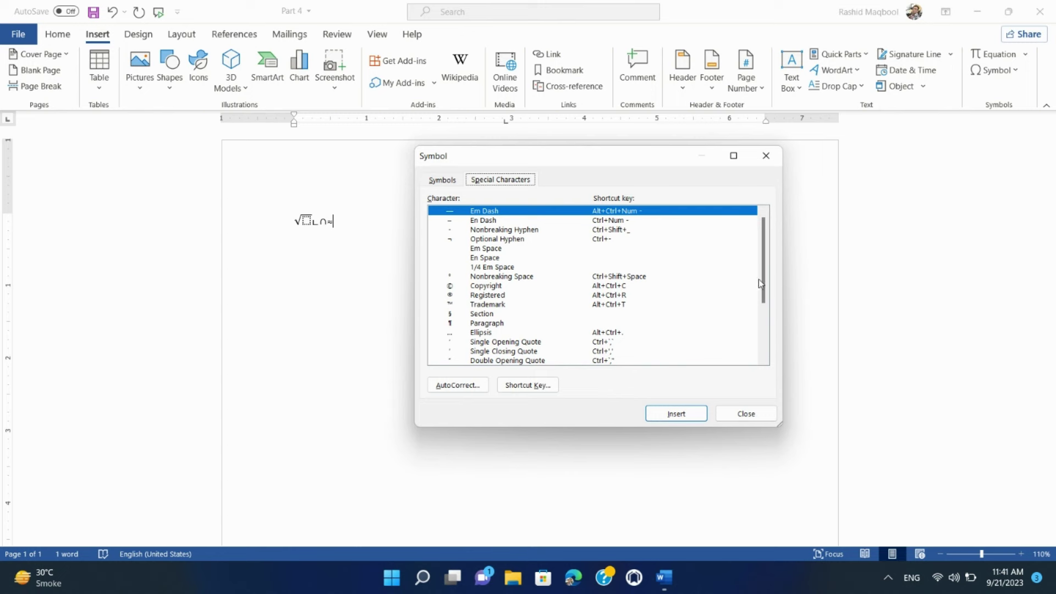
drag(762, 279, 733, 238)
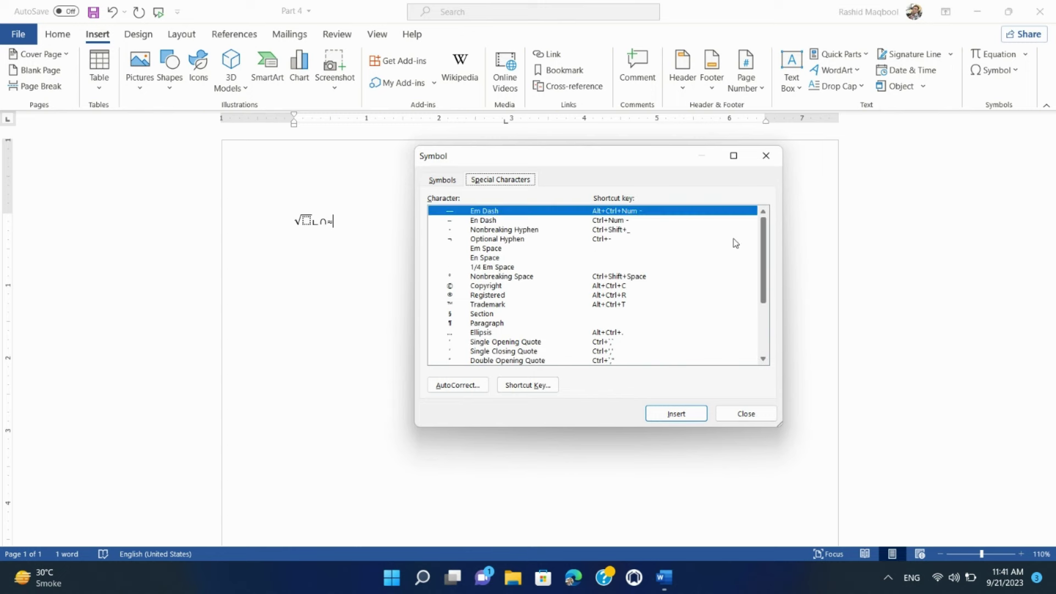
click(441, 180)
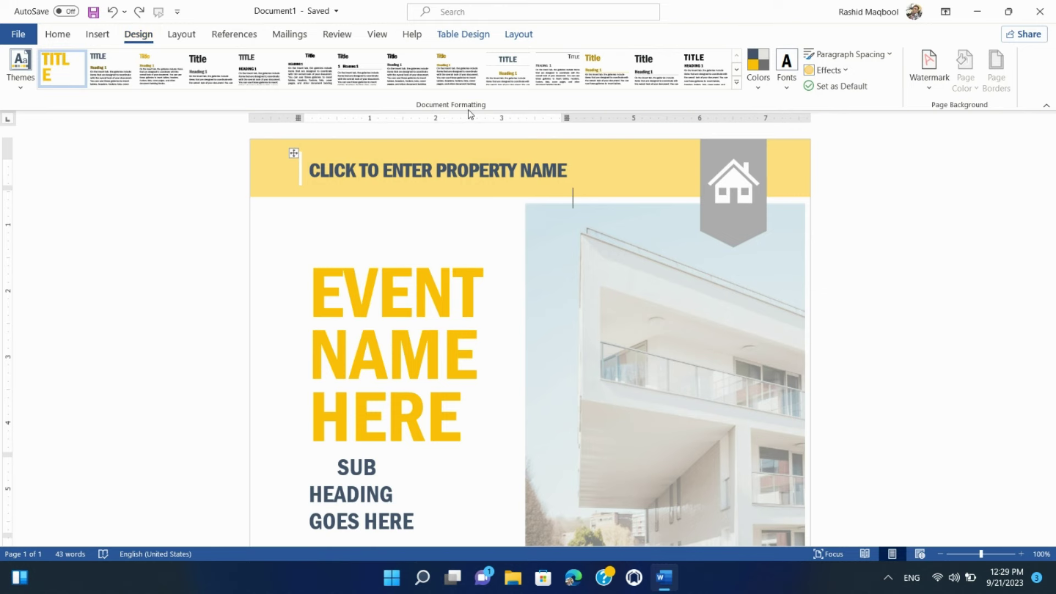
Apply the Droplet theme from Design > Themes to the real-estate flyer
scroll(495, 271, down, 5)
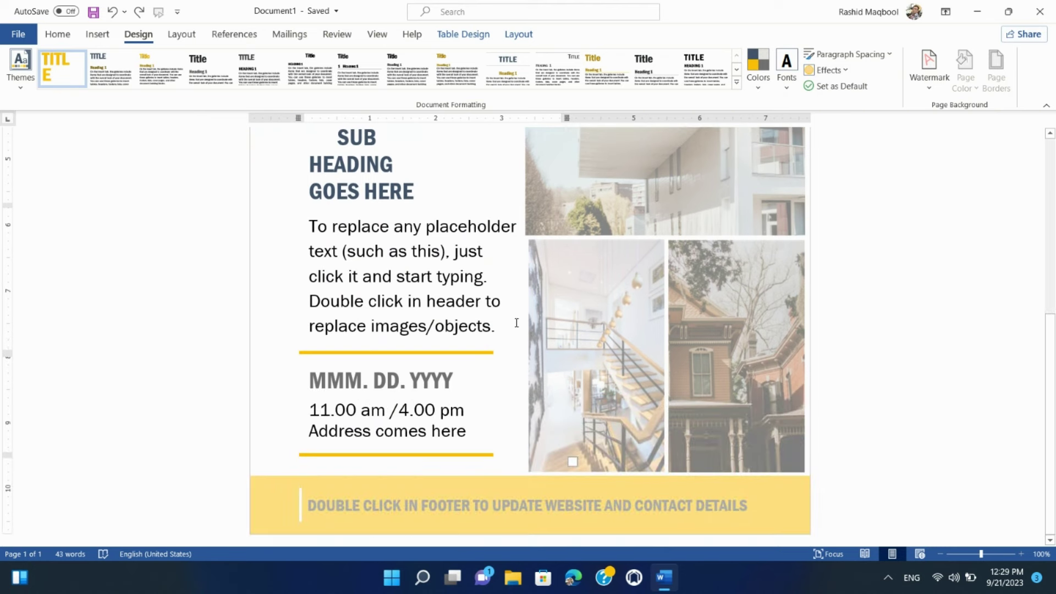
scroll(517, 323, up, 5)
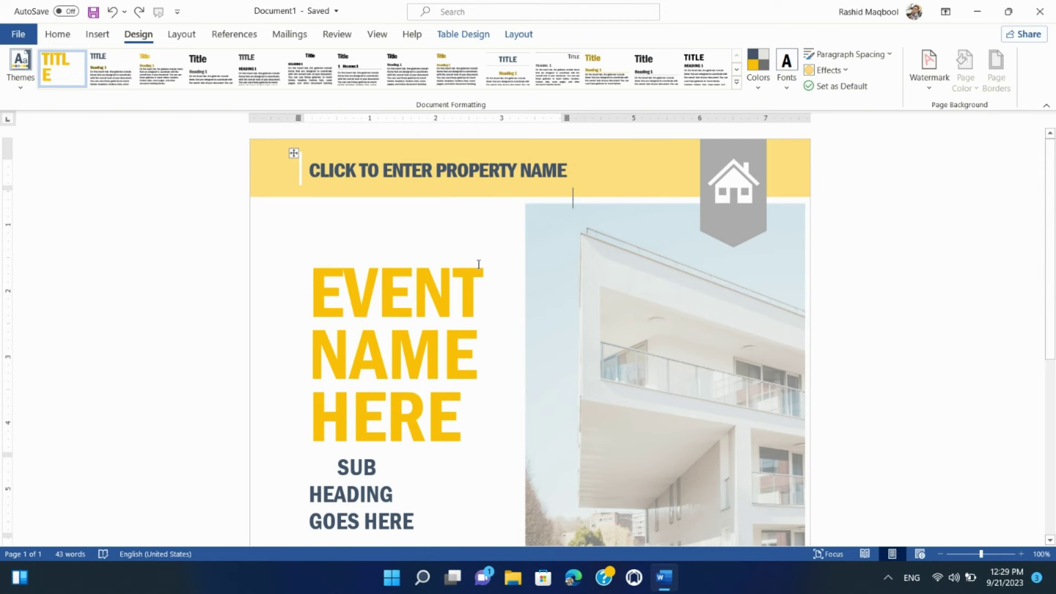
scroll(444, 335, down, 5)
scroll(474, 340, down, 5)
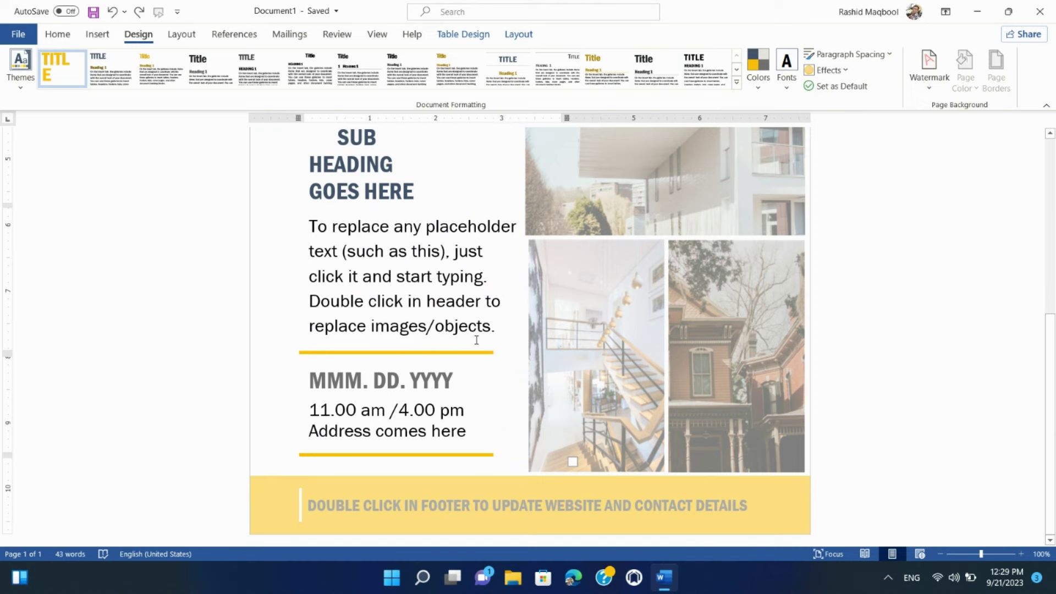
scroll(477, 339, up, 10)
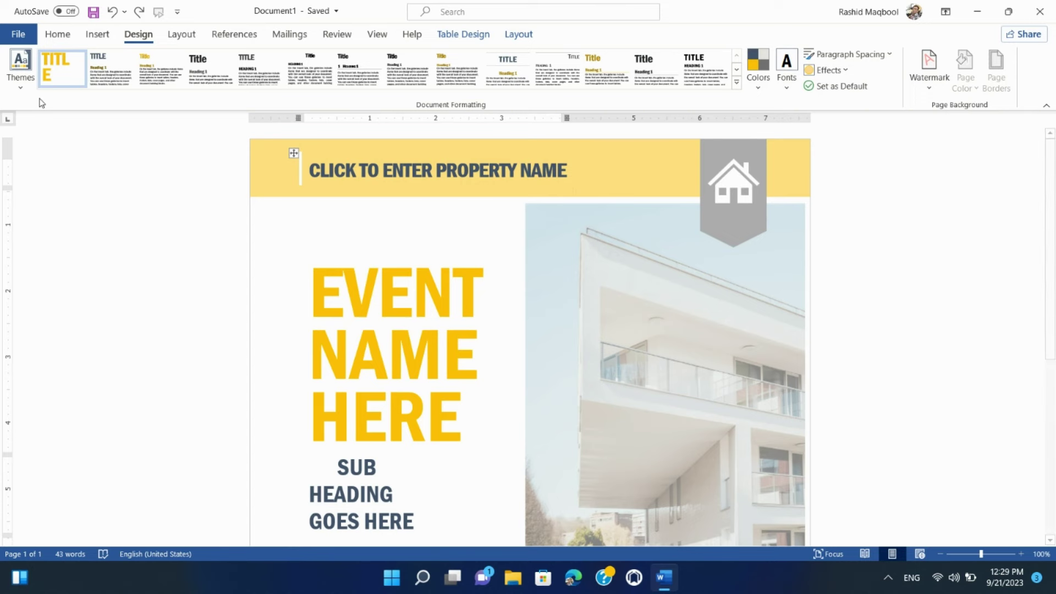
click(21, 67)
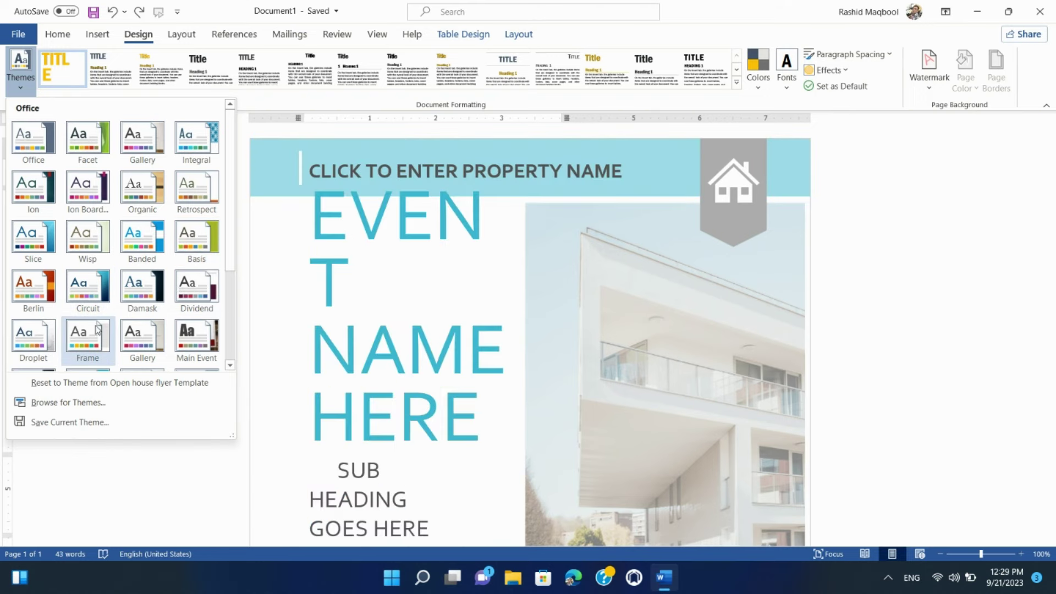
click(46, 342)
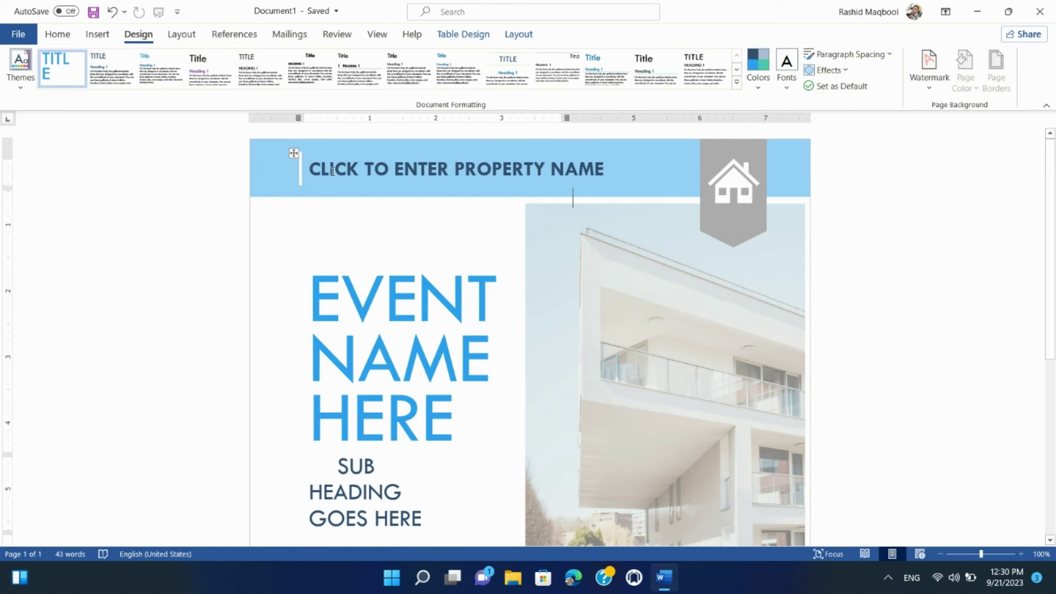
scroll(353, 352, down, 6)
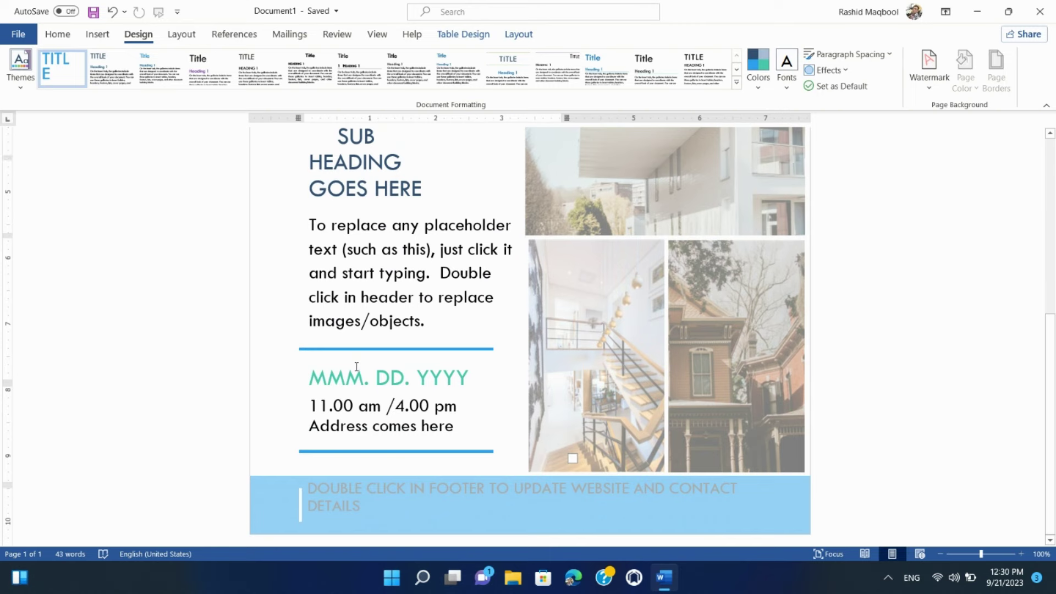
scroll(355, 358, up, 4)
scroll(357, 367, up, 3)
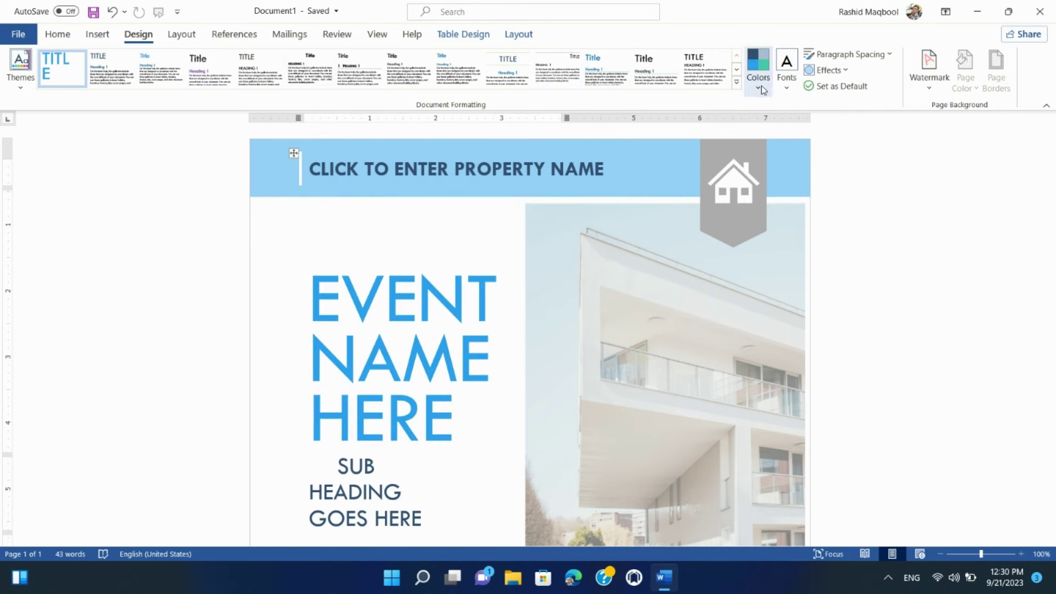
Preview theme colour sets and Customize Colors without saving, then view theme font choices
click(761, 85)
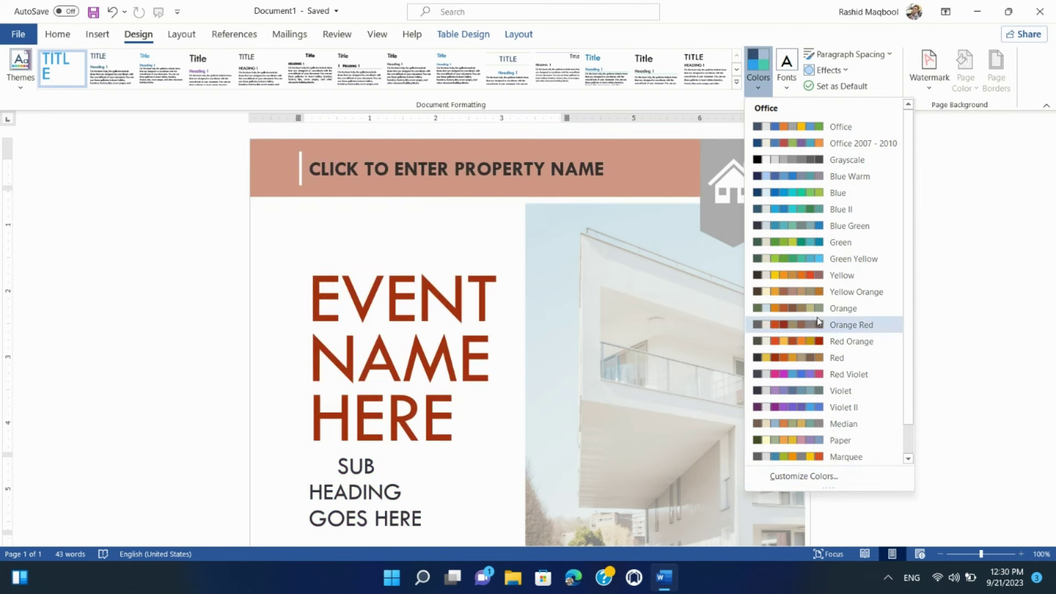
click(822, 477)
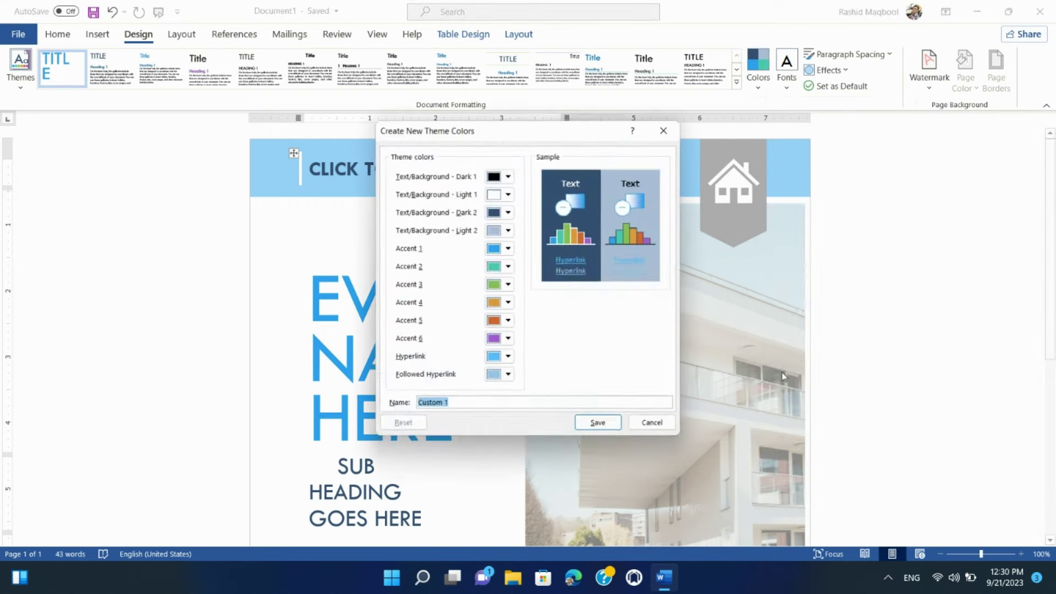
click(666, 129)
click(787, 71)
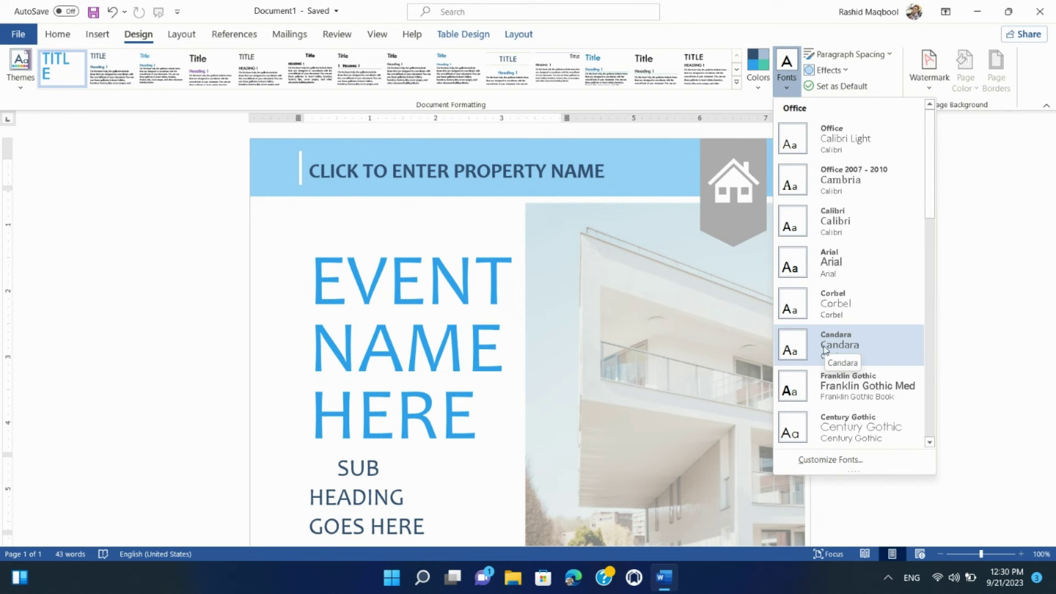
Switch the flyer's theme fonts to Franklin Gothic and review the result
click(837, 390)
scroll(262, 378, down, 3)
scroll(267, 380, down, 10)
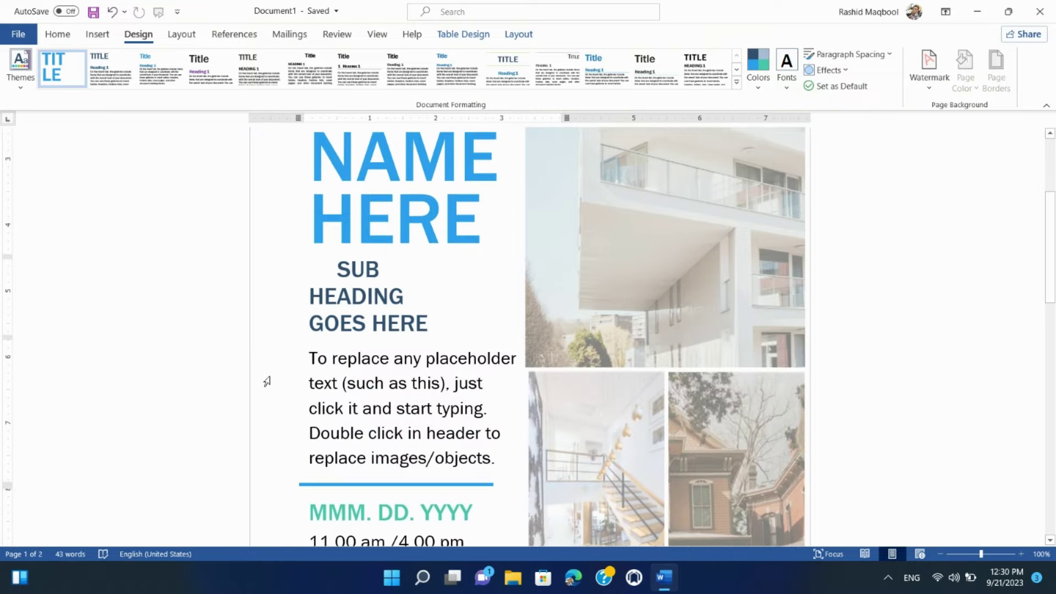
scroll(276, 388, up, 4)
scroll(277, 393, up, 5)
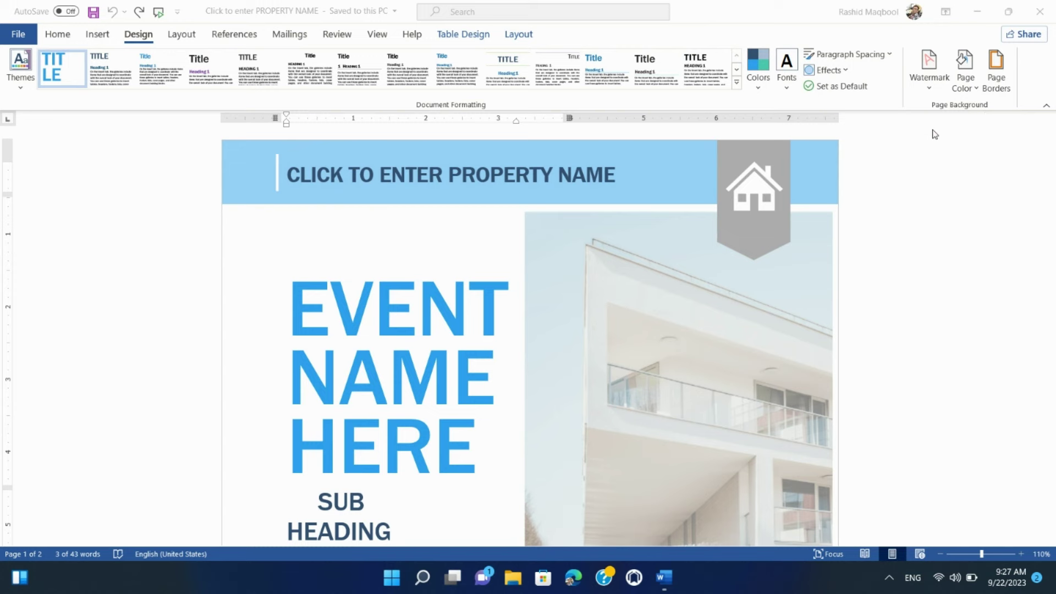
Set the flyer's page color to the light green theme swatch and bring up Page Borders
click(980, 116)
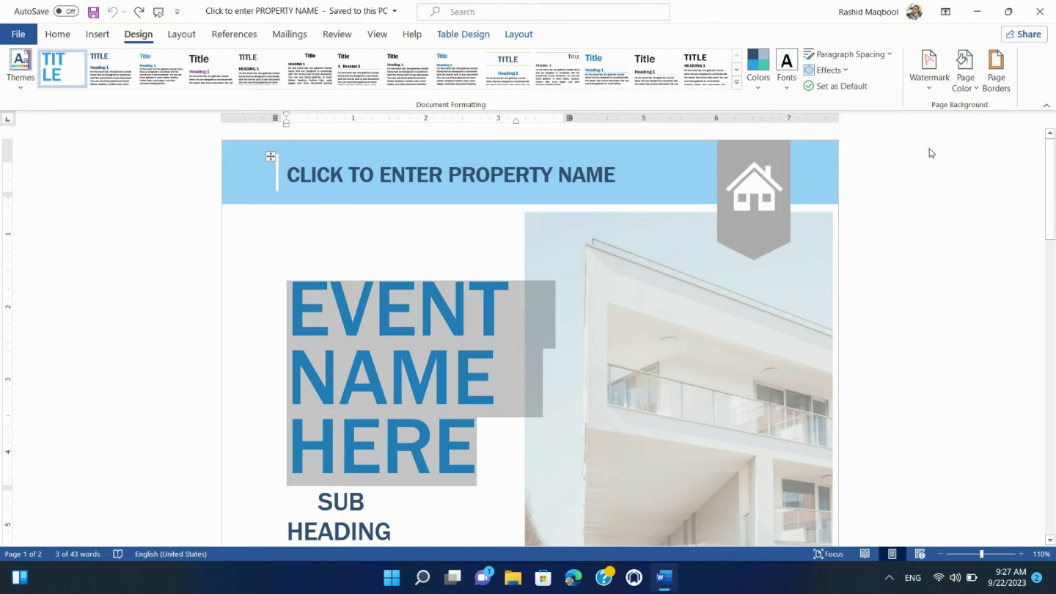
click(966, 77)
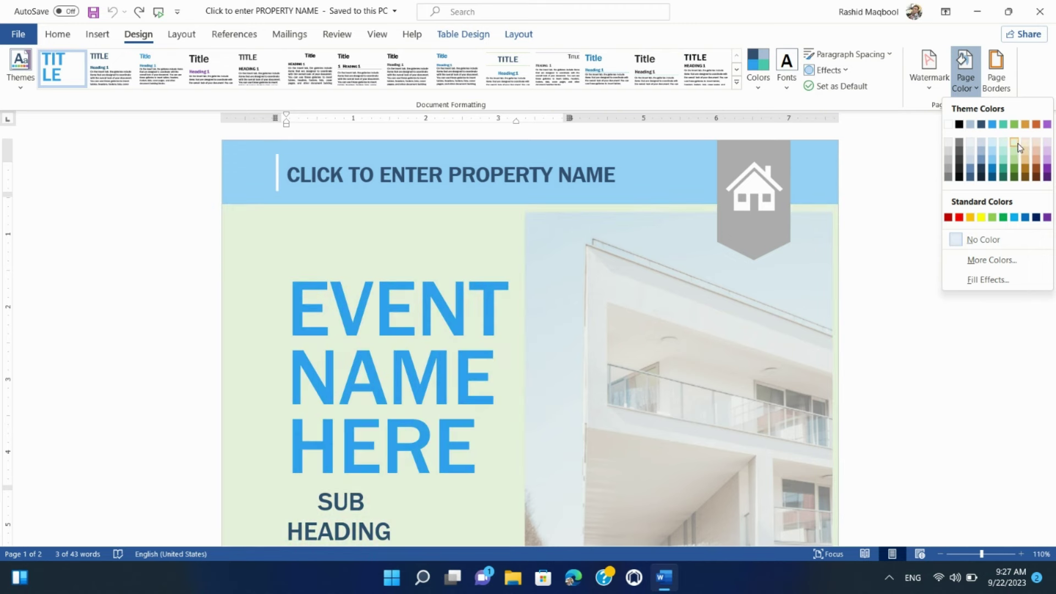
click(1016, 144)
click(1006, 96)
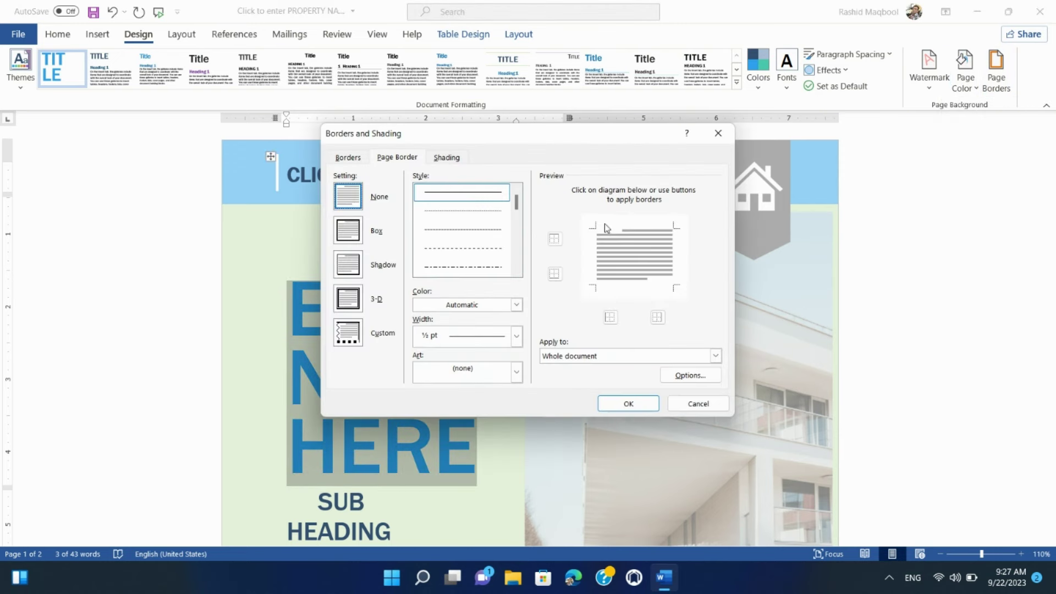
Choose a dashed Box page border in Automatic color at ½ pt width and confirm with OK
click(467, 211)
click(467, 230)
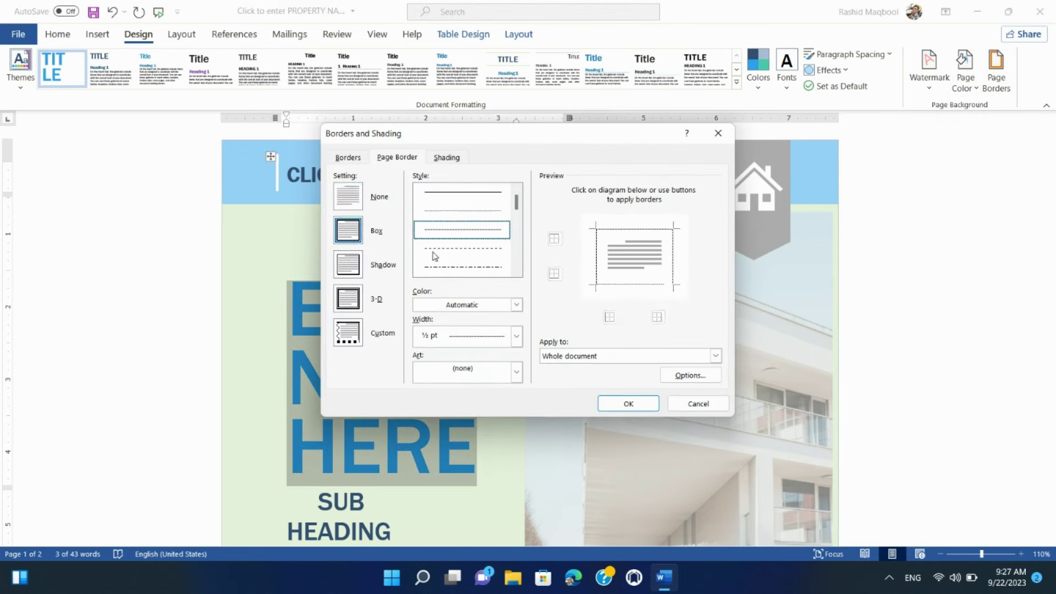
click(448, 306)
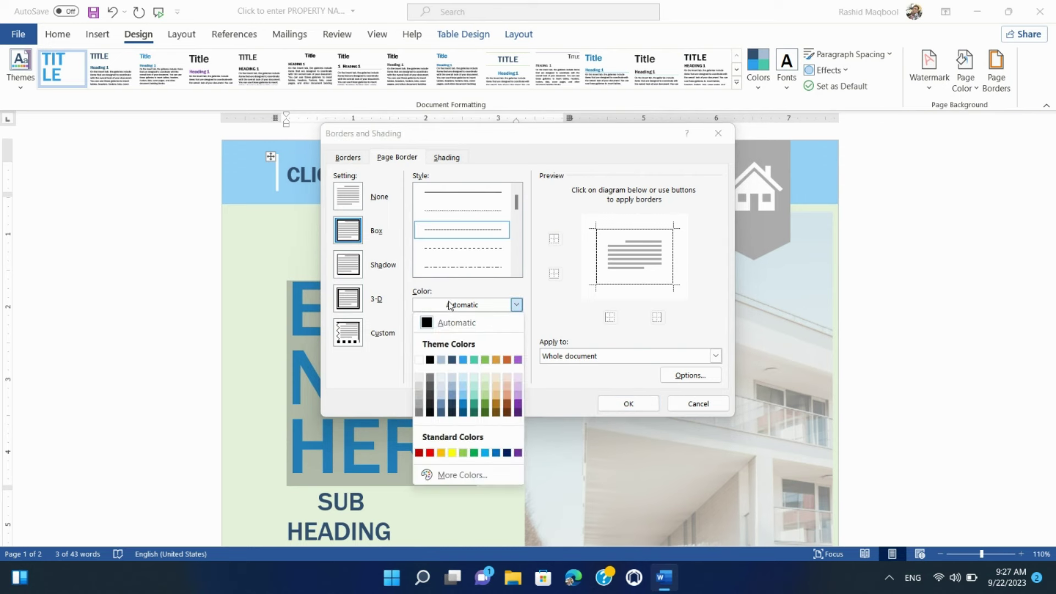
click(448, 306)
click(440, 337)
click(442, 338)
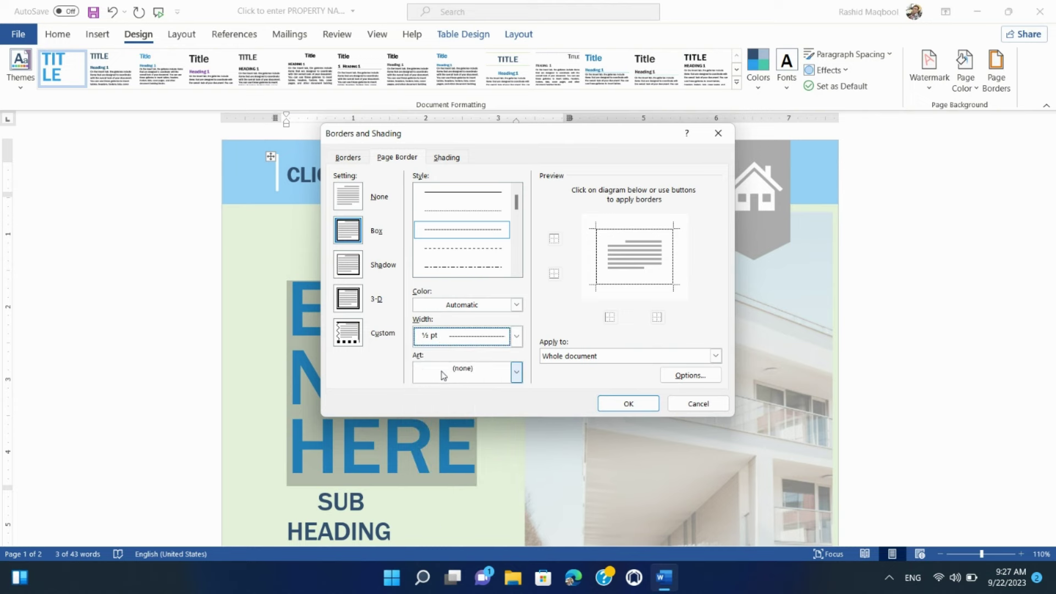
click(618, 413)
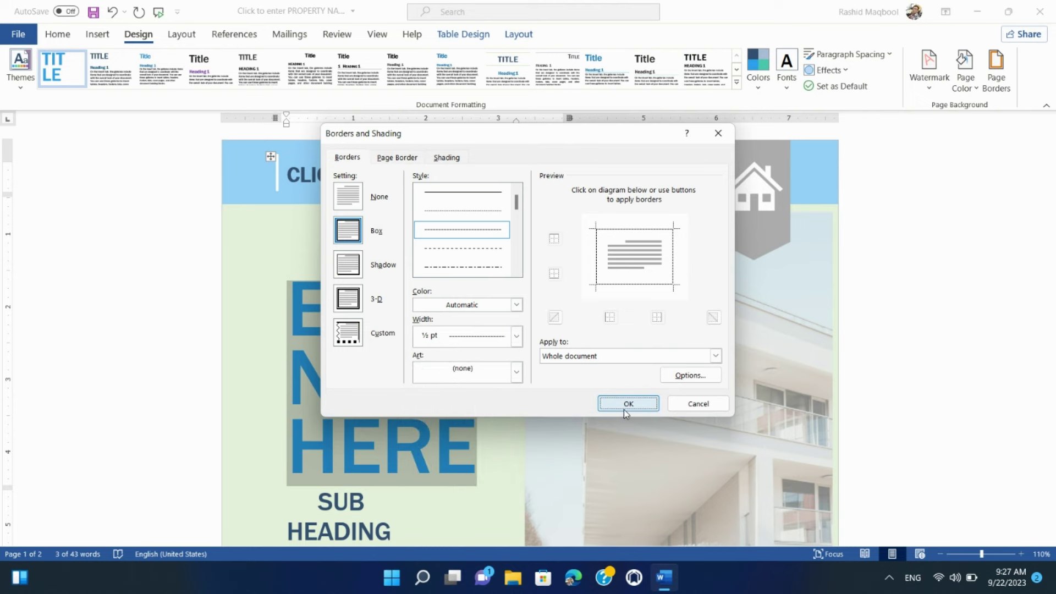
Add the diagonal CONFIDENTIAL 1 watermark, then replace it with the horizontal CONFIDENTIAL 2 watermark
click(925, 70)
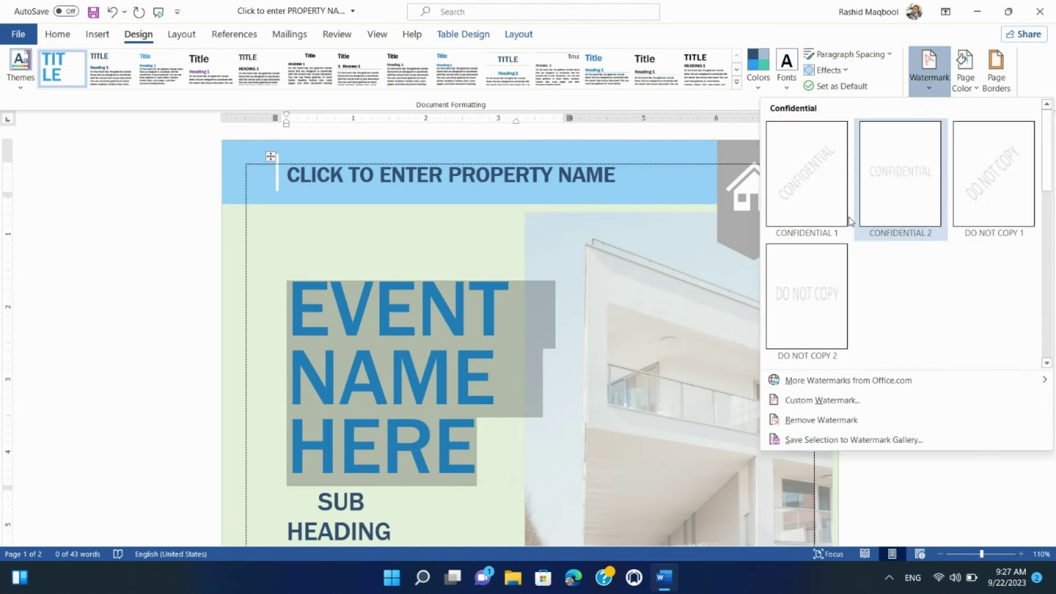
click(822, 199)
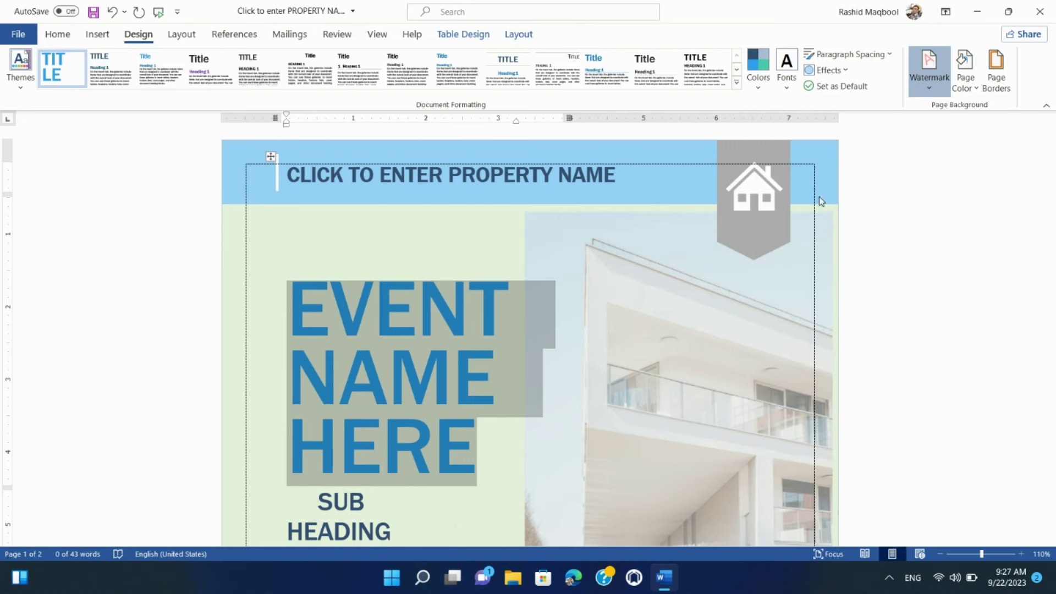
scroll(550, 429, down, 3)
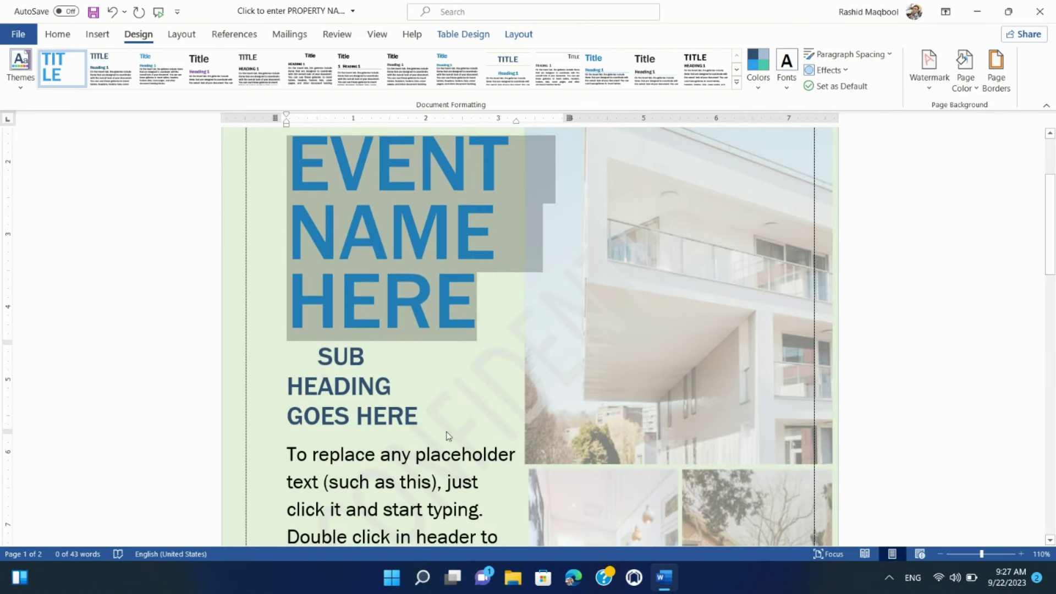
click(929, 71)
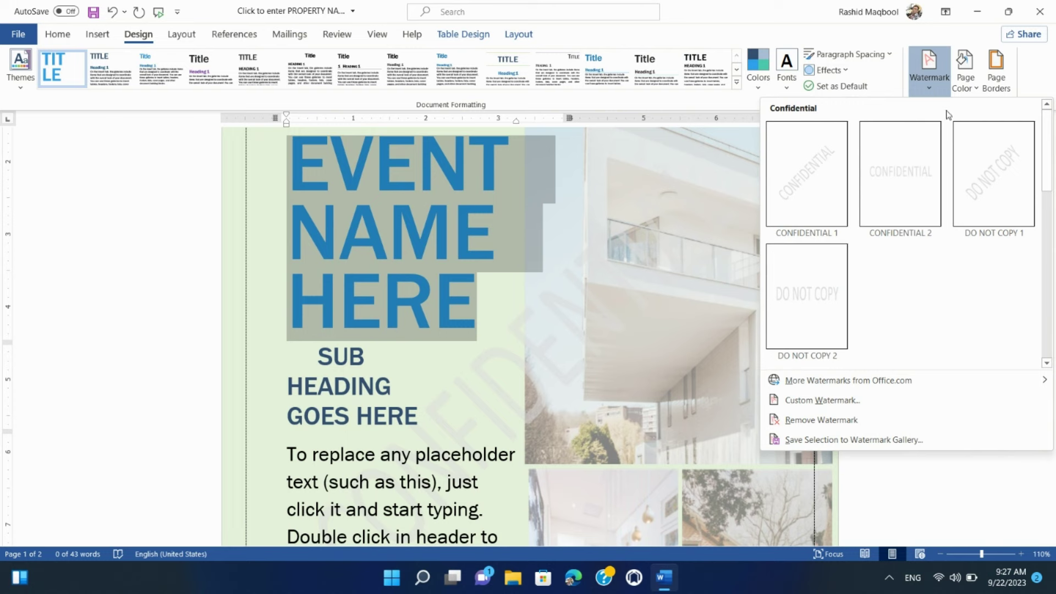
click(910, 187)
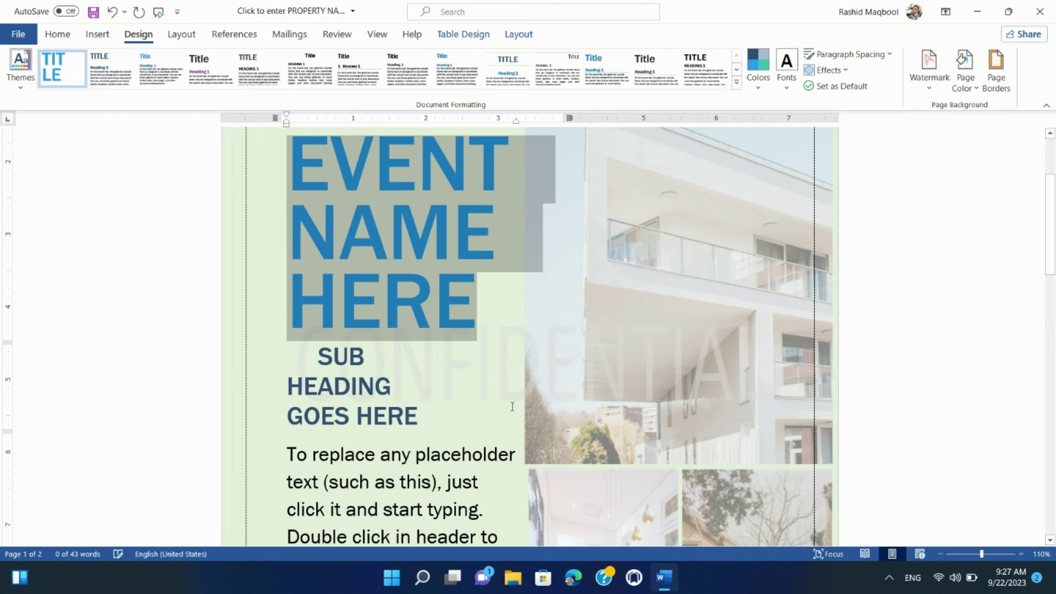